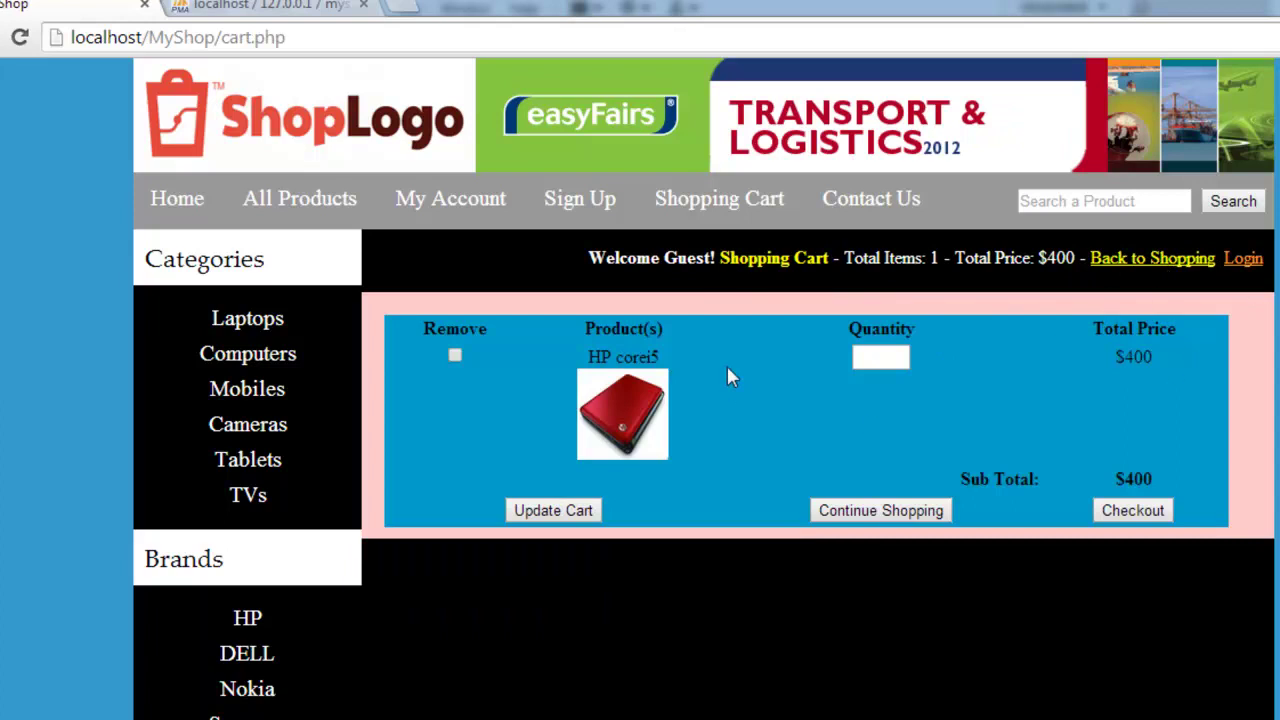
Open the shopping cart containing the HP corei5 laptop and proceed to checkout
{"action": "left_click", "coordinate": [630, 408]}
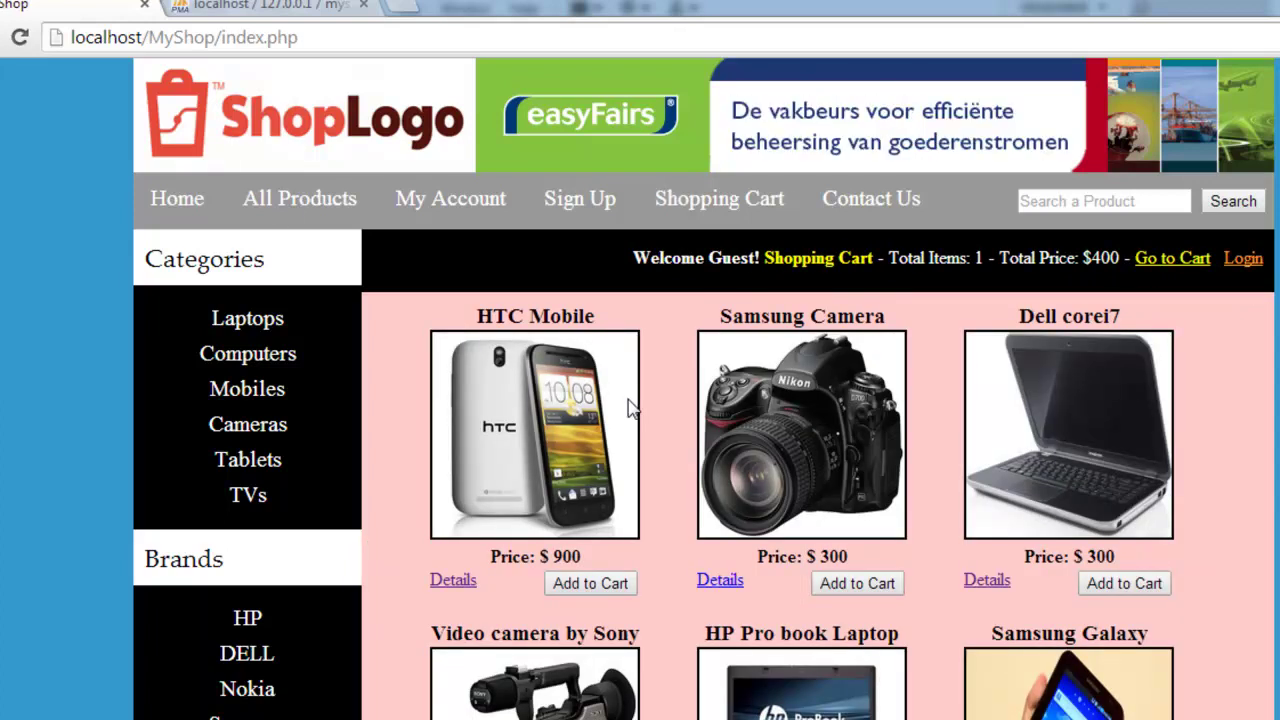
{"action": "left_click", "coordinate": [1241, 264]}
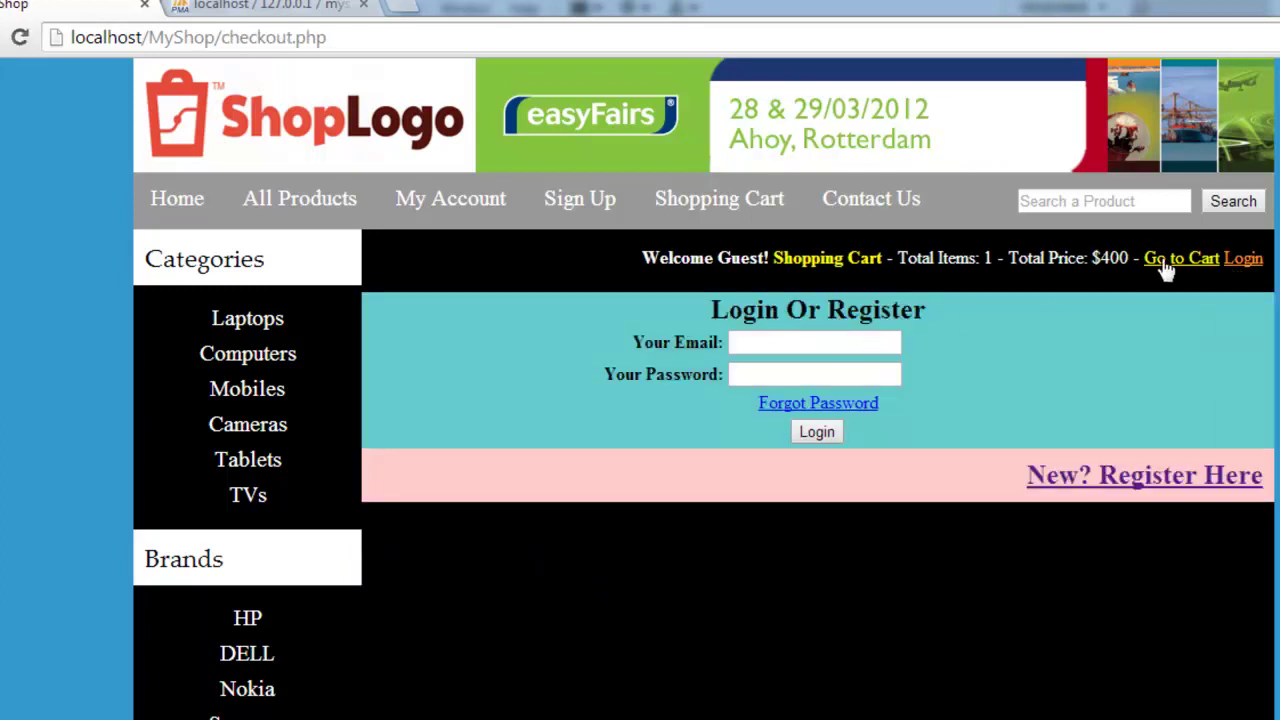
{"action": "left_click", "coordinate": [1163, 266]}
{"action": "left_click", "coordinate": [1130, 510]}
Log in on the checkout page with the customer's saved e-mail and account password, and dismiss the login message
{"action": "left_click", "coordinate": [806, 343]}
{"action": "left_click", "coordinate": [806, 343]}
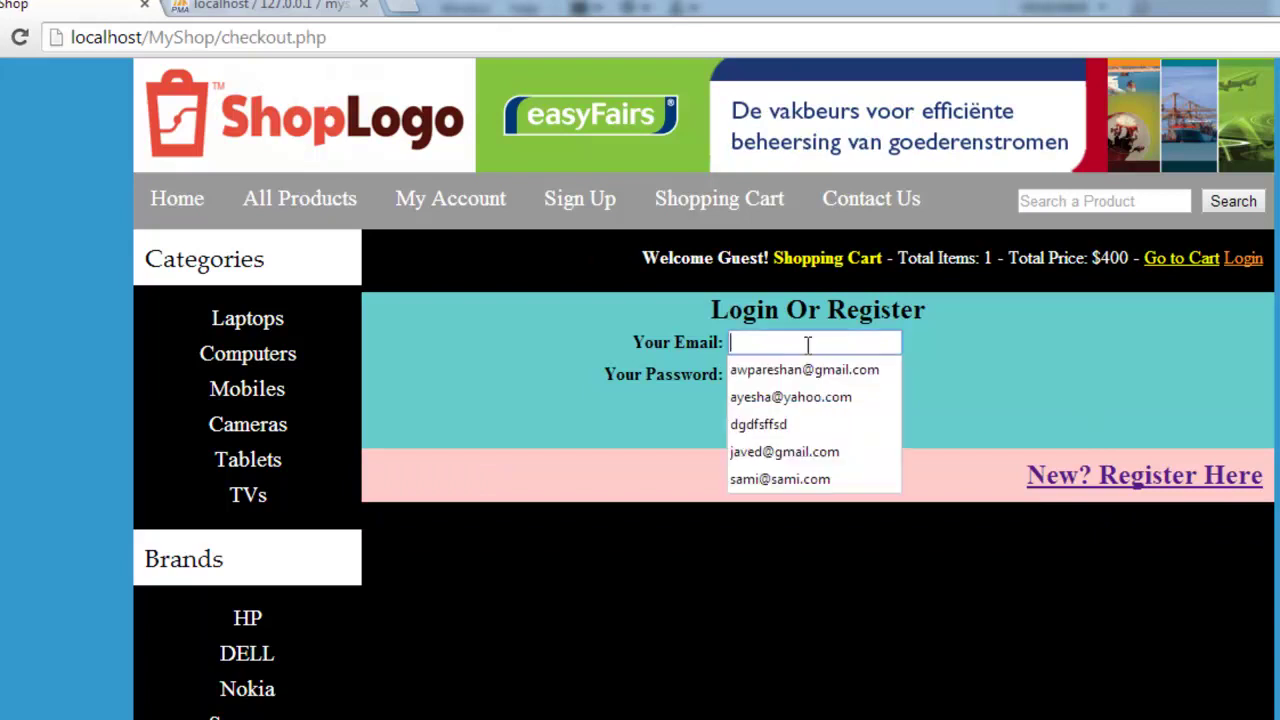
{"action": "left_click", "coordinate": [806, 370]}
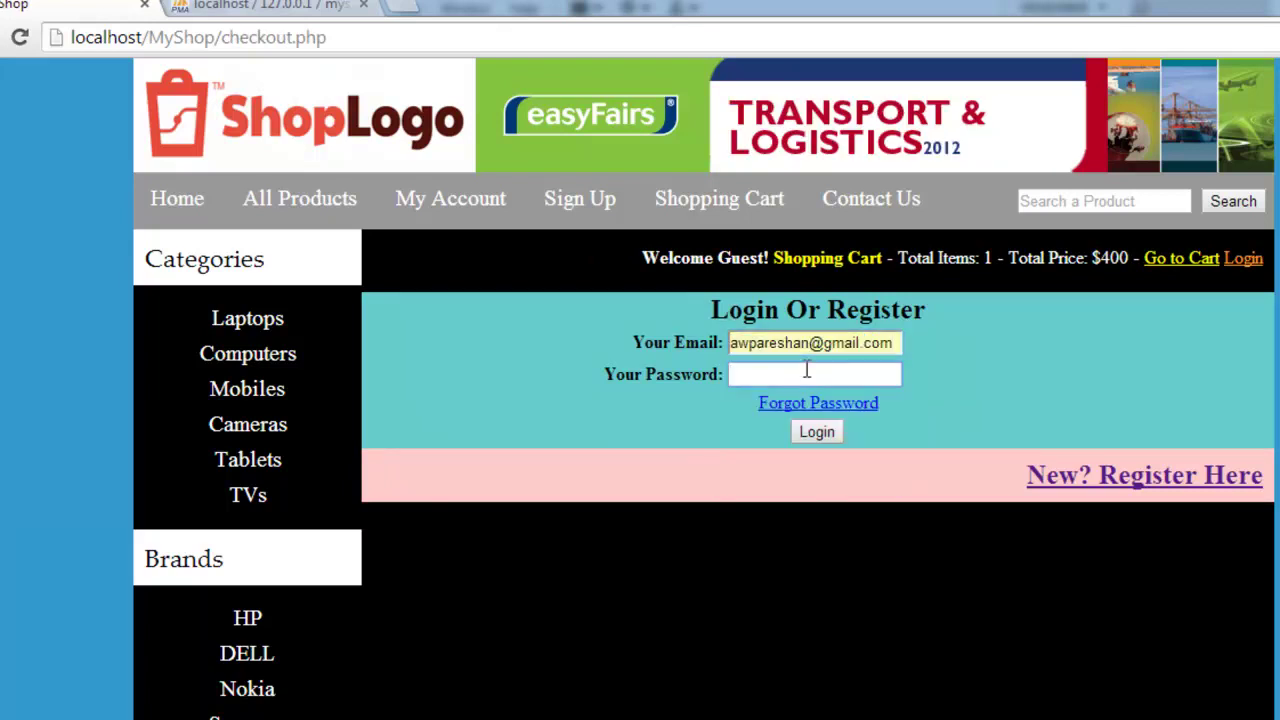
{"action": "type", "text": "••••"}
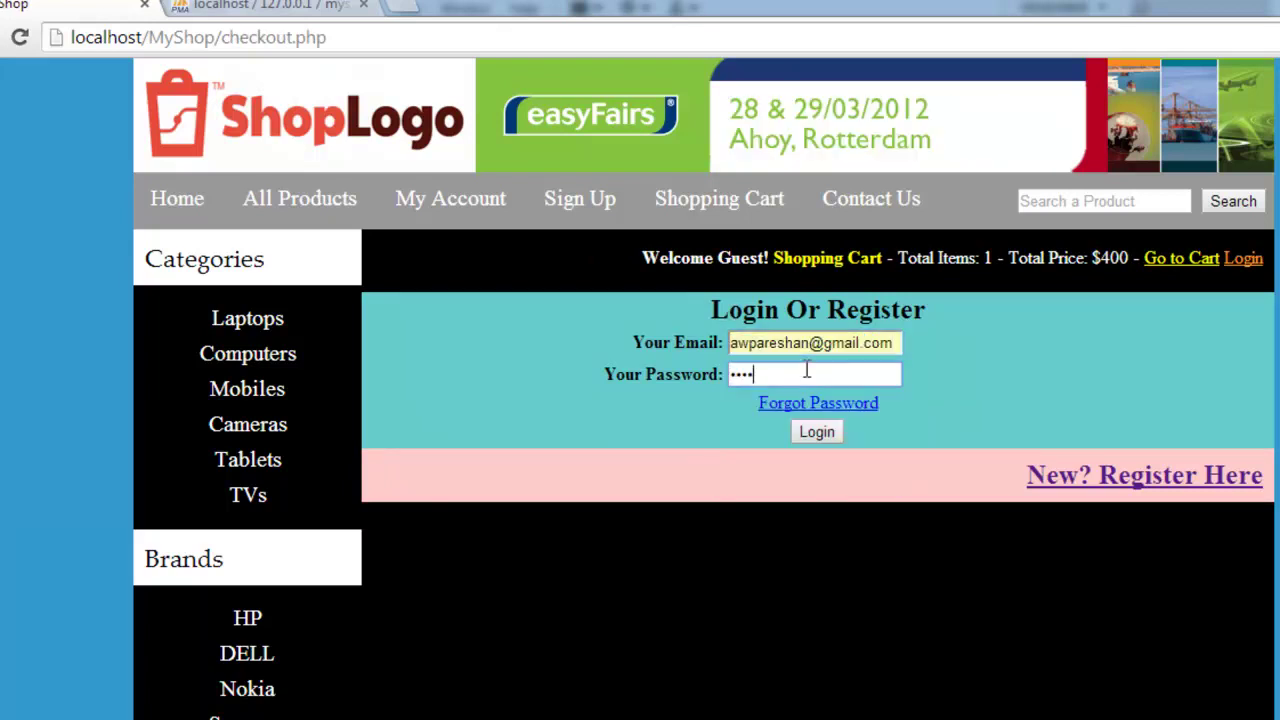
{"action": "left_click", "coordinate": [817, 432]}
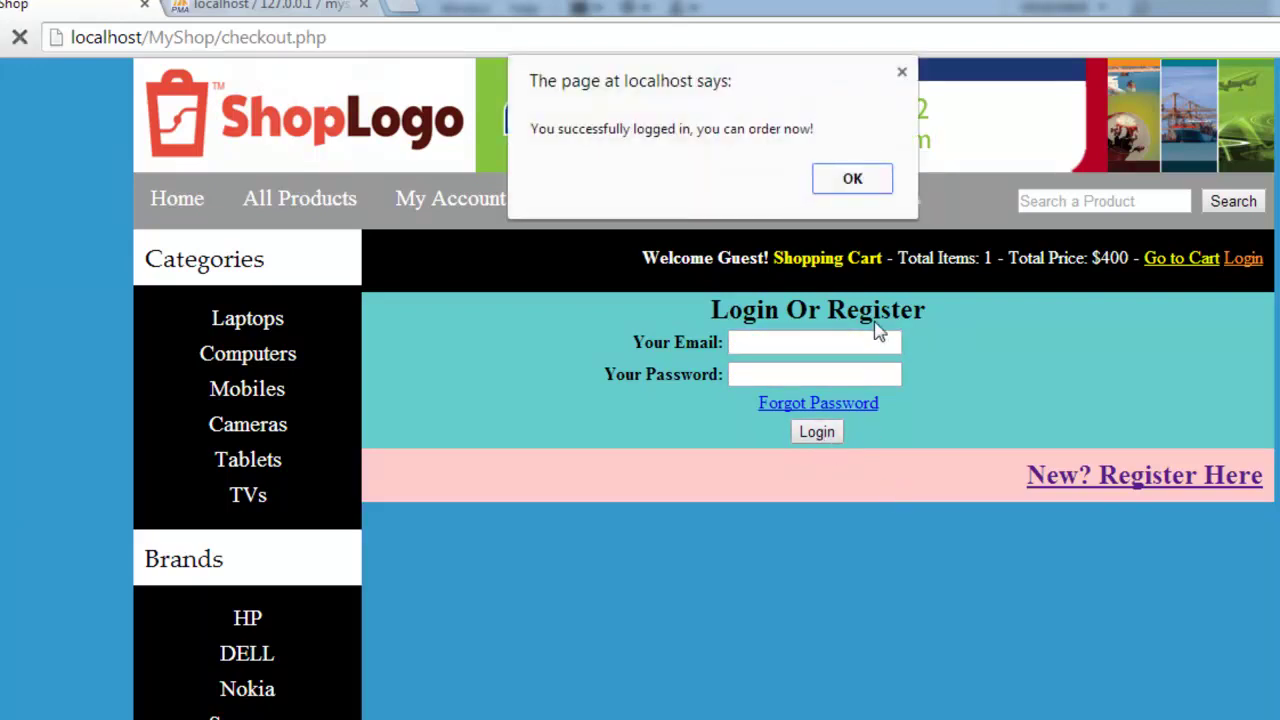
{"action": "left_click", "coordinate": [852, 178]}
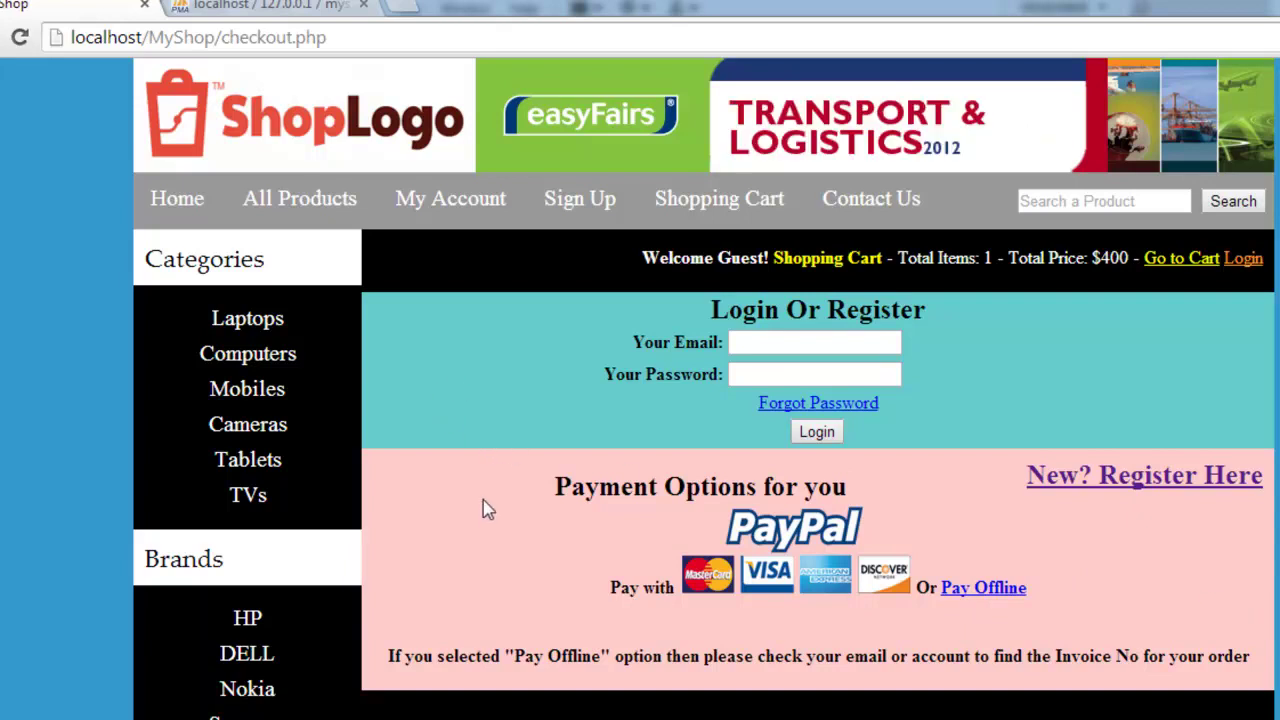
View the myshop database's tables in phpMyAdmin, and switch to Notepad to review the planned tables for orders
{"action": "left_click", "coordinate": [267, 4]}
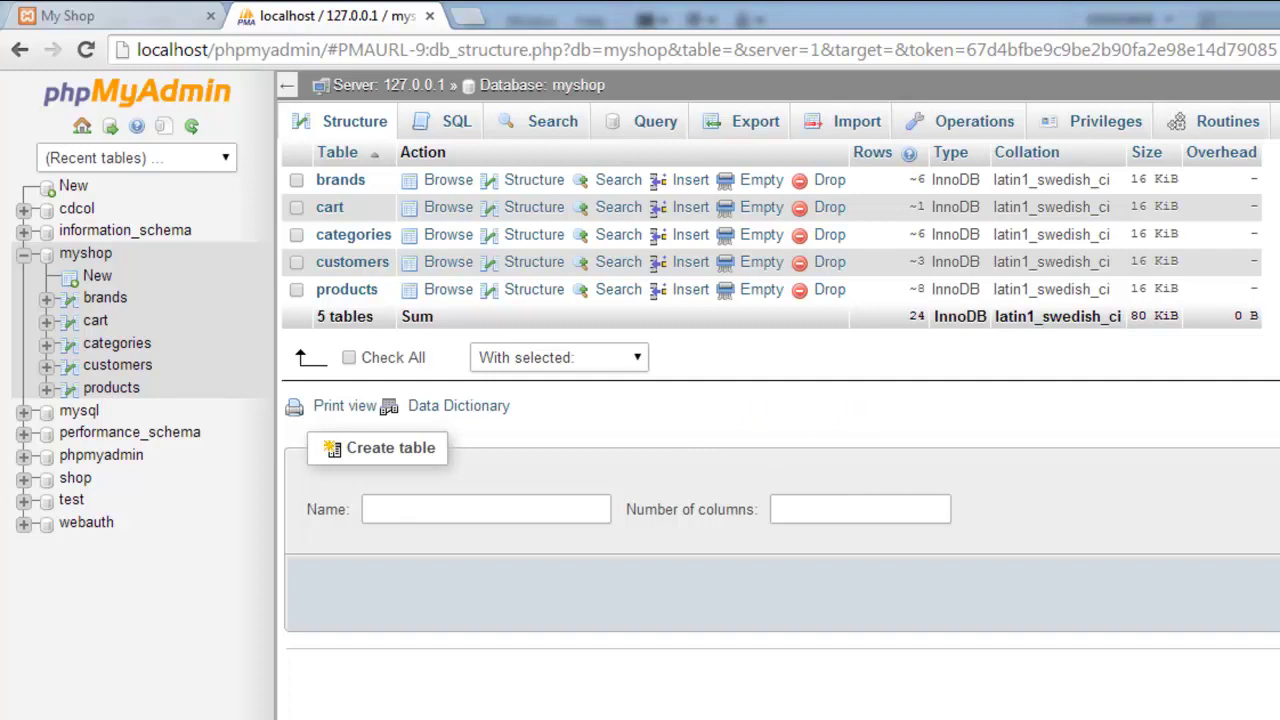
{"action": "key", "text": "alt+Tab"}
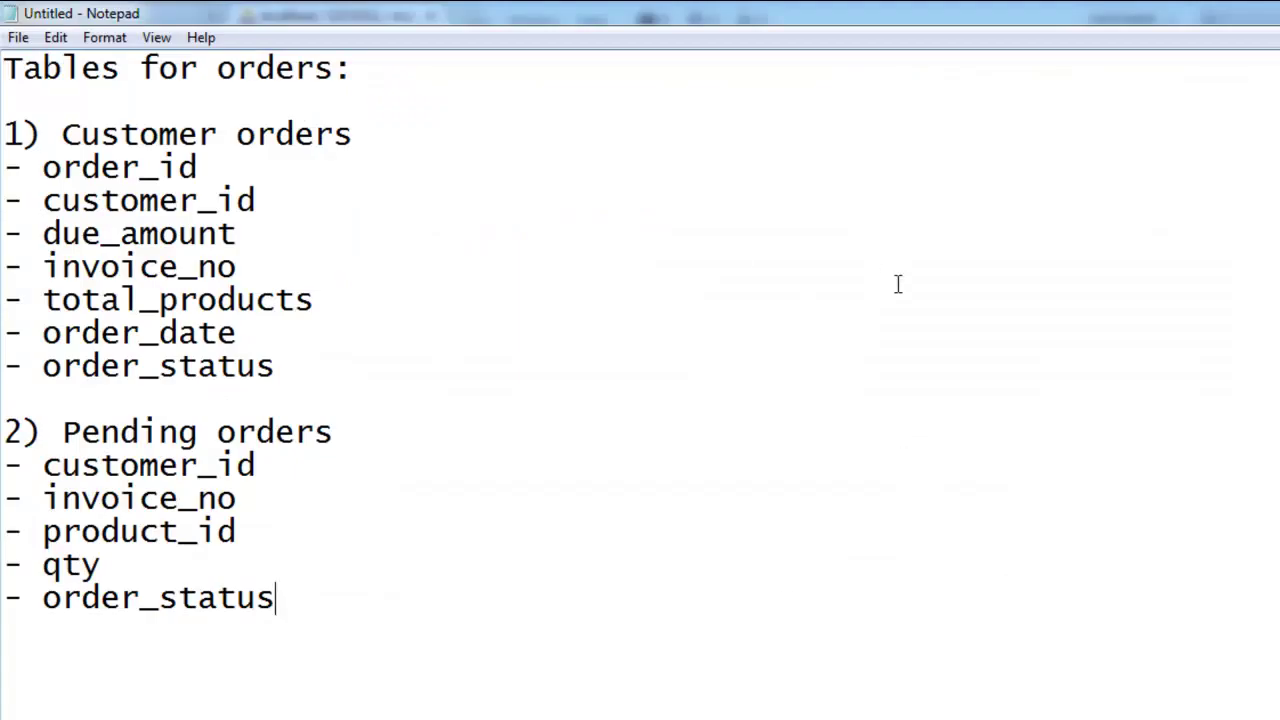
{"action": "left_click", "coordinate": [7, 119]}
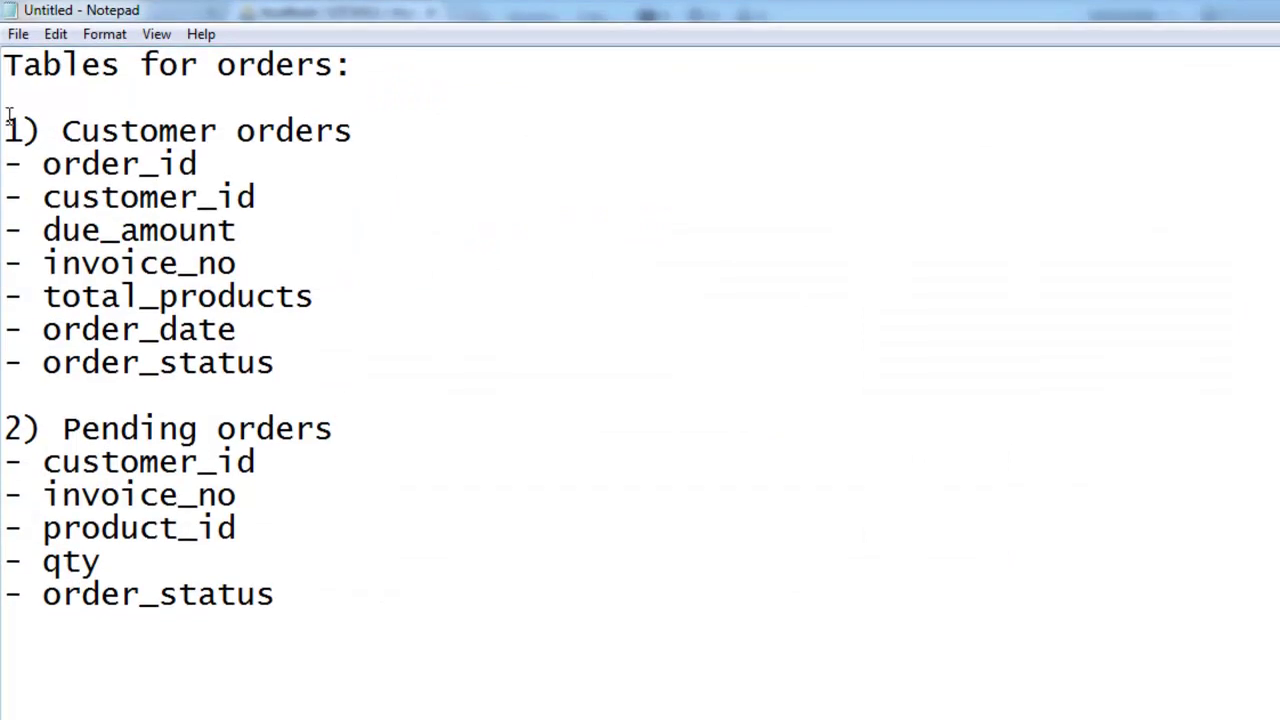
{"action": "left_click_drag", "start_coordinate": [7, 119], "coordinate": [360, 606]}
{"action": "left_click", "coordinate": [360, 594]}
Rename the first table heading in the notes to Customer_orders, replacing the space with an underscore
{"action": "left_click", "coordinate": [244, 130]}
{"action": "key", "text": "BackSpace"}
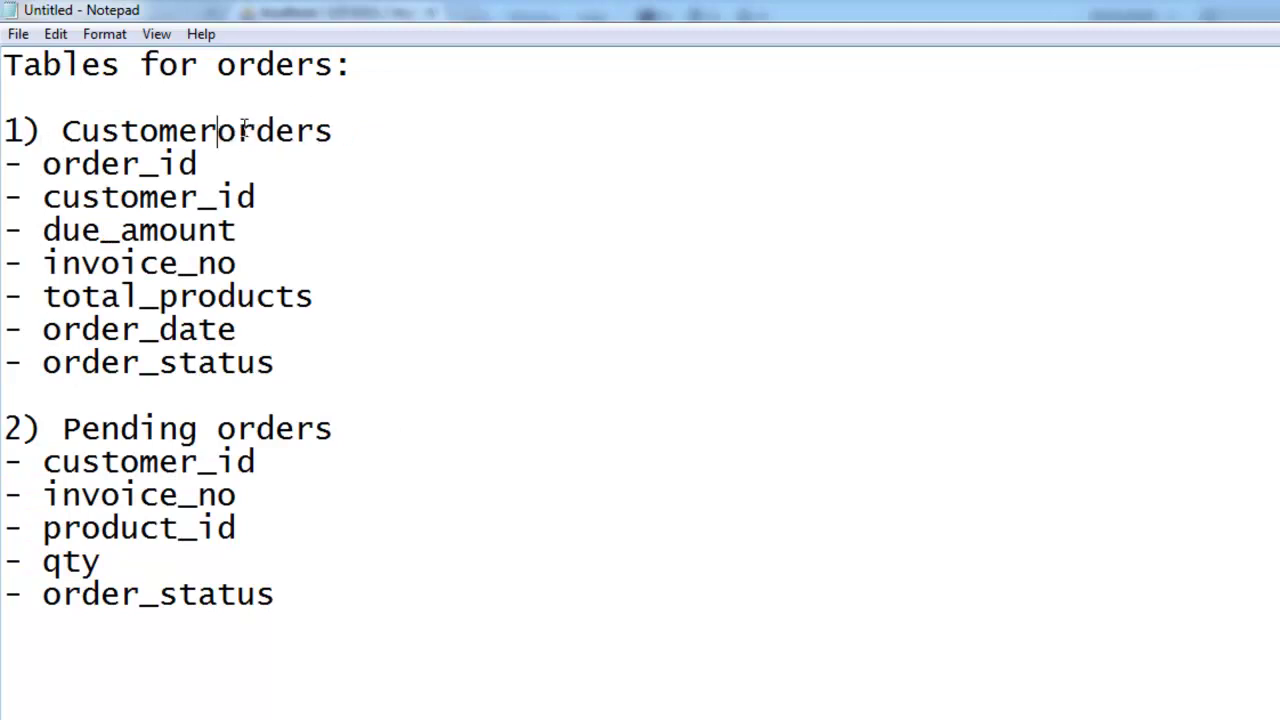
{"action": "type", "text": "_"}
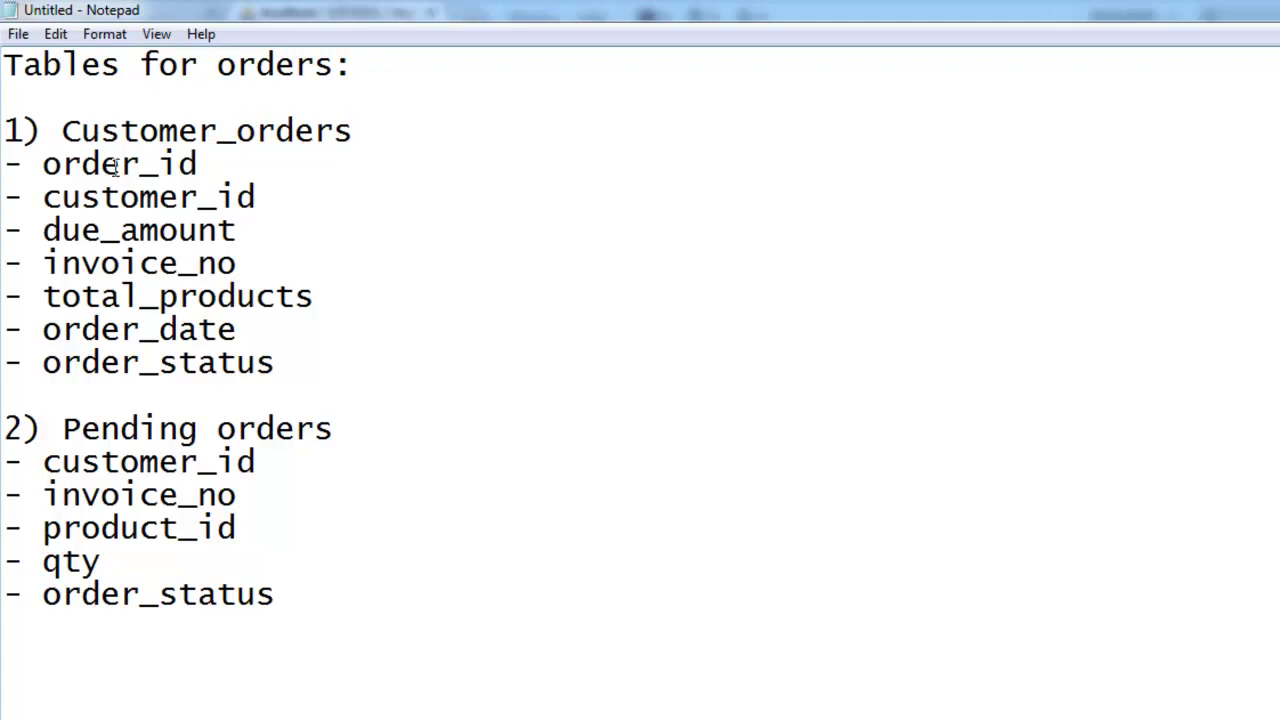
Examine the planned Customer_orders fields, from order_id to order_status, and the table's heading
{"action": "left_click_drag", "start_coordinate": [41, 163], "coordinate": [403, 397]}
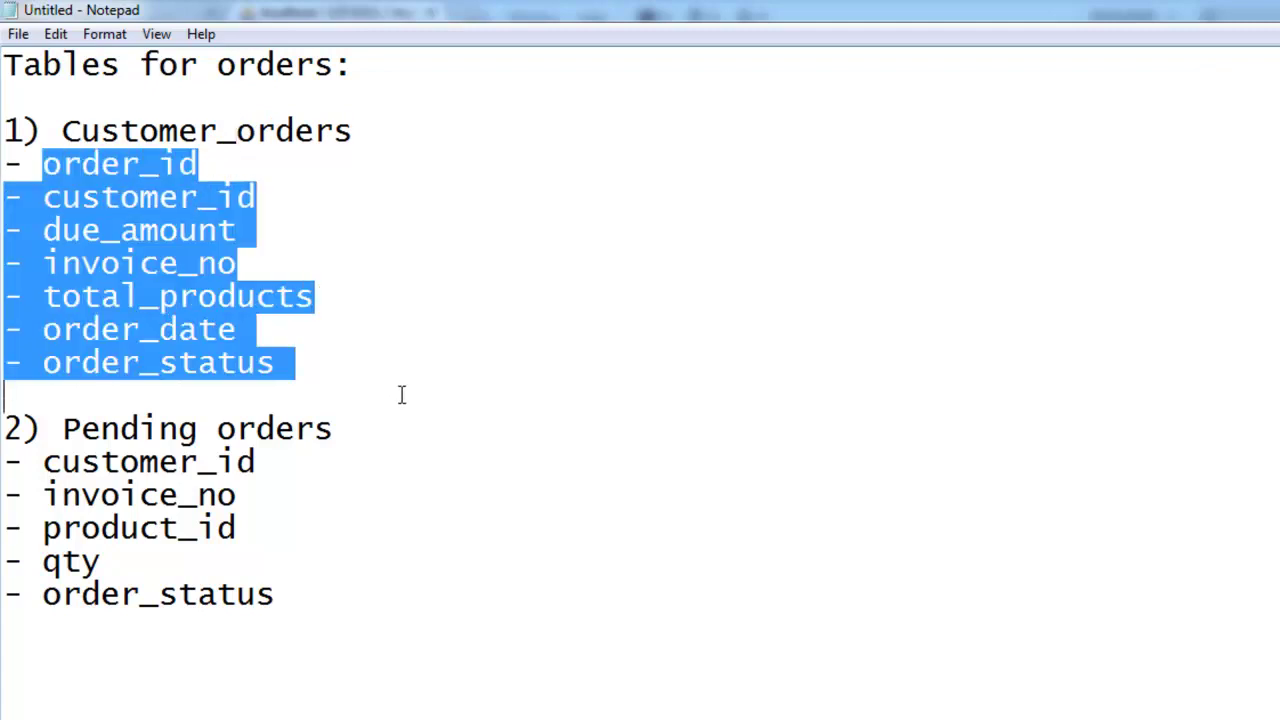
{"action": "left_click", "coordinate": [342, 377]}
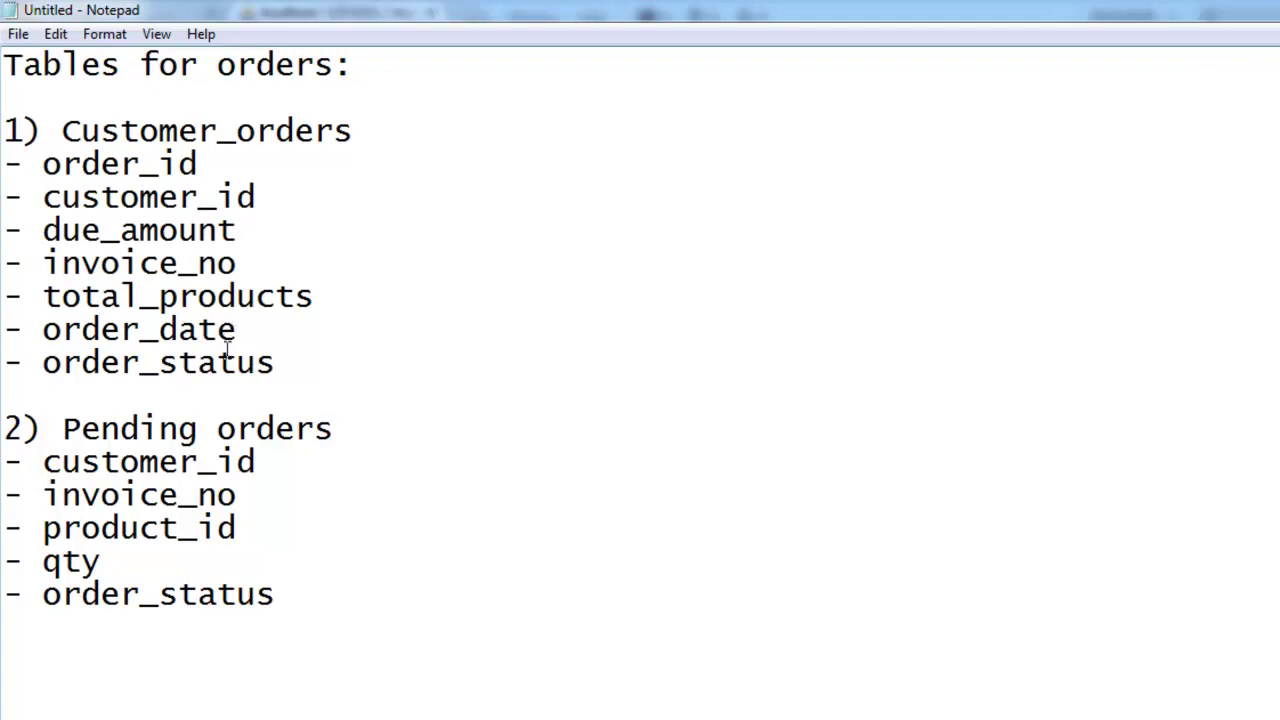
{"action": "left_click_drag", "start_coordinate": [283, 367], "coordinate": [5, 163]}
{"action": "left_click", "coordinate": [12, 163]}
{"action": "left_click_drag", "start_coordinate": [44, 164], "coordinate": [200, 171]}
{"action": "left_click", "coordinate": [200, 171]}
{"action": "left_click_drag", "start_coordinate": [284, 370], "coordinate": [46, 172]}
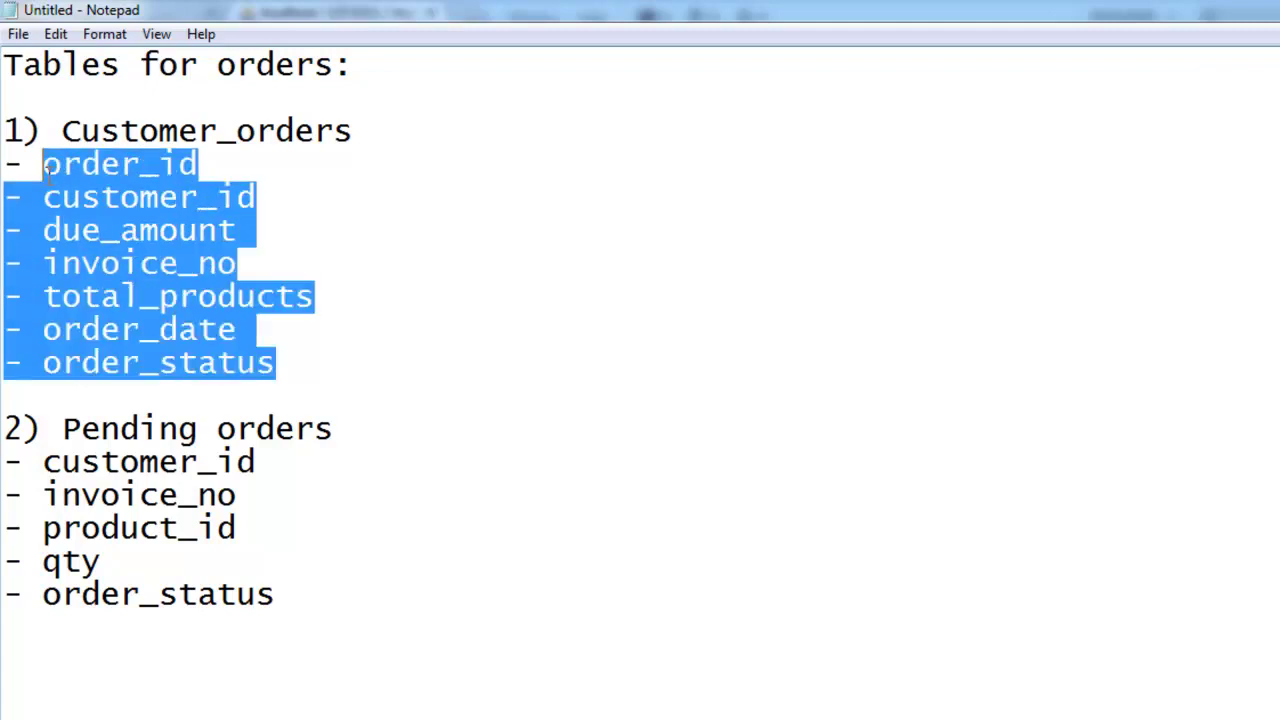
{"action": "left_click", "coordinate": [46, 170]}
{"action": "left_click_drag", "start_coordinate": [372, 131], "coordinate": [57, 129]}
{"action": "left_click", "coordinate": [57, 129]}
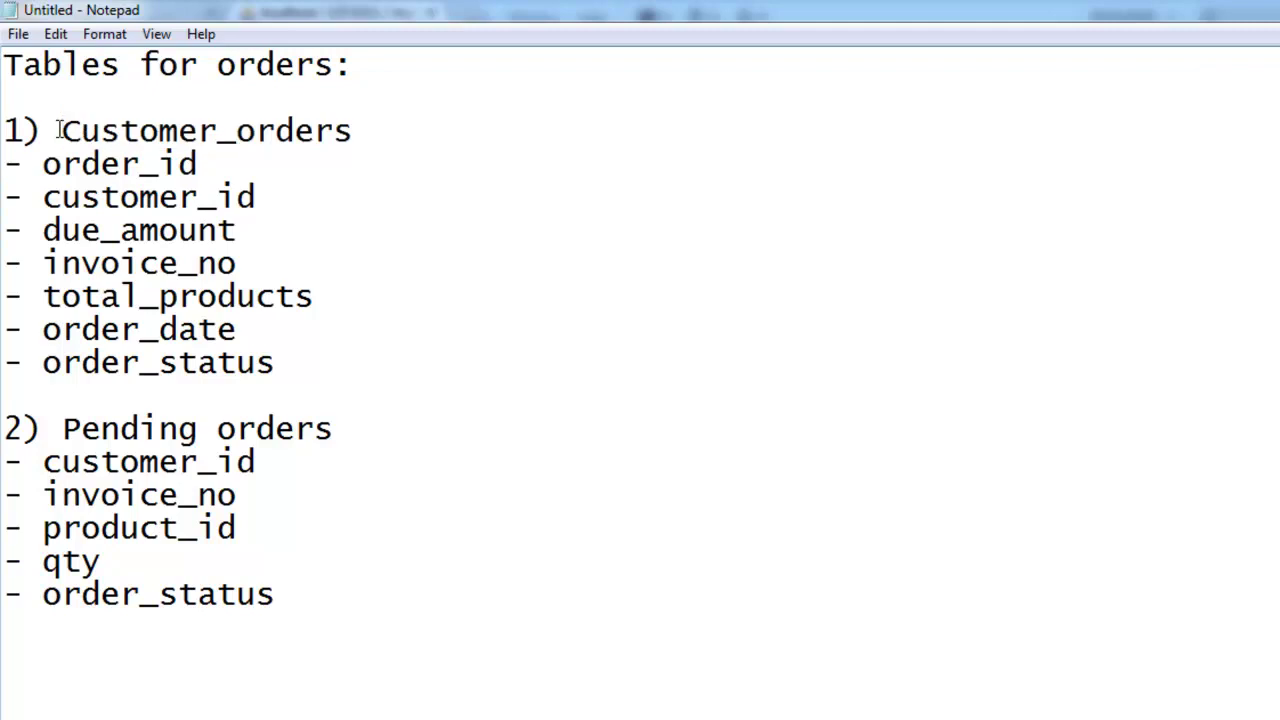
Rename the second table heading in the notes to Pending_orders, replacing the space with an underscore
{"action": "left_click", "coordinate": [218, 430]}
{"action": "key", "text": "BackSpace"}
{"action": "type", "text": "_"}
{"action": "left_click_drag", "start_coordinate": [214, 437], "coordinate": [207, 437]}
{"action": "left_click", "coordinate": [207, 437]}
Examine the Pending_orders heading and its planned fields customer_id, invoice_no, product_id, qty and order_status
{"action": "left_click_drag", "start_coordinate": [340, 428], "coordinate": [18, 428]}
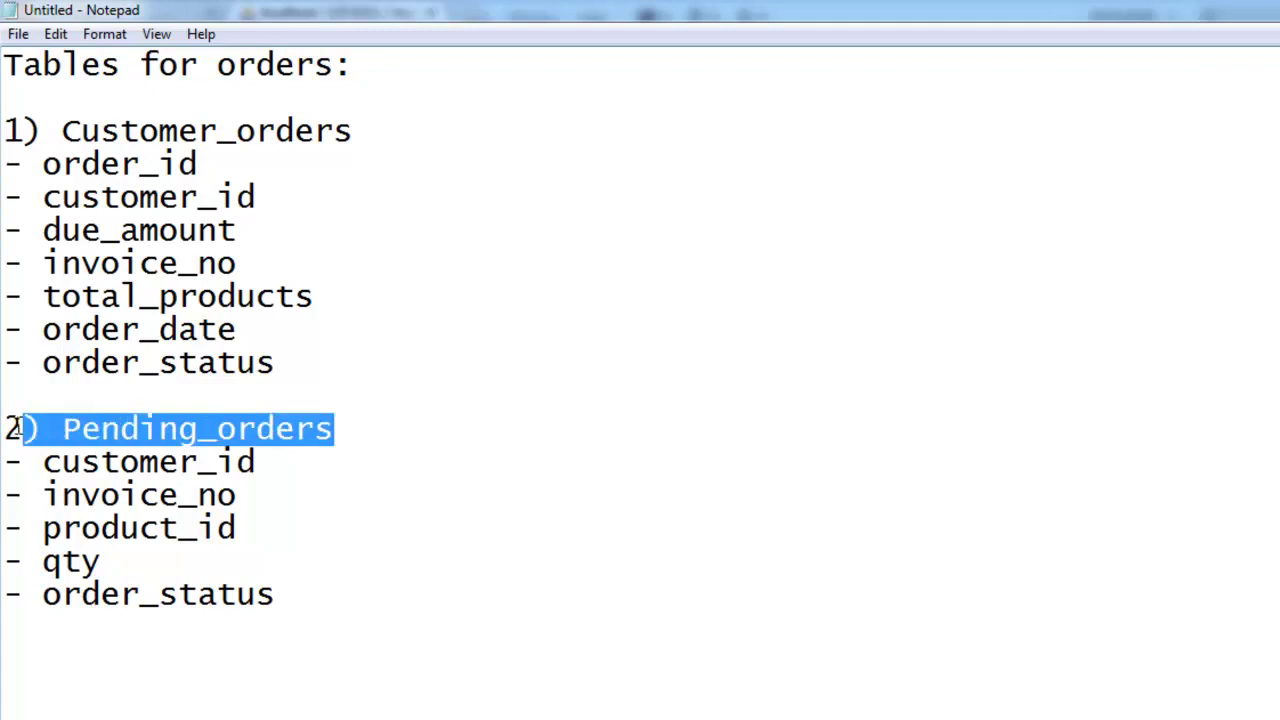
{"action": "left_click", "coordinate": [18, 428]}
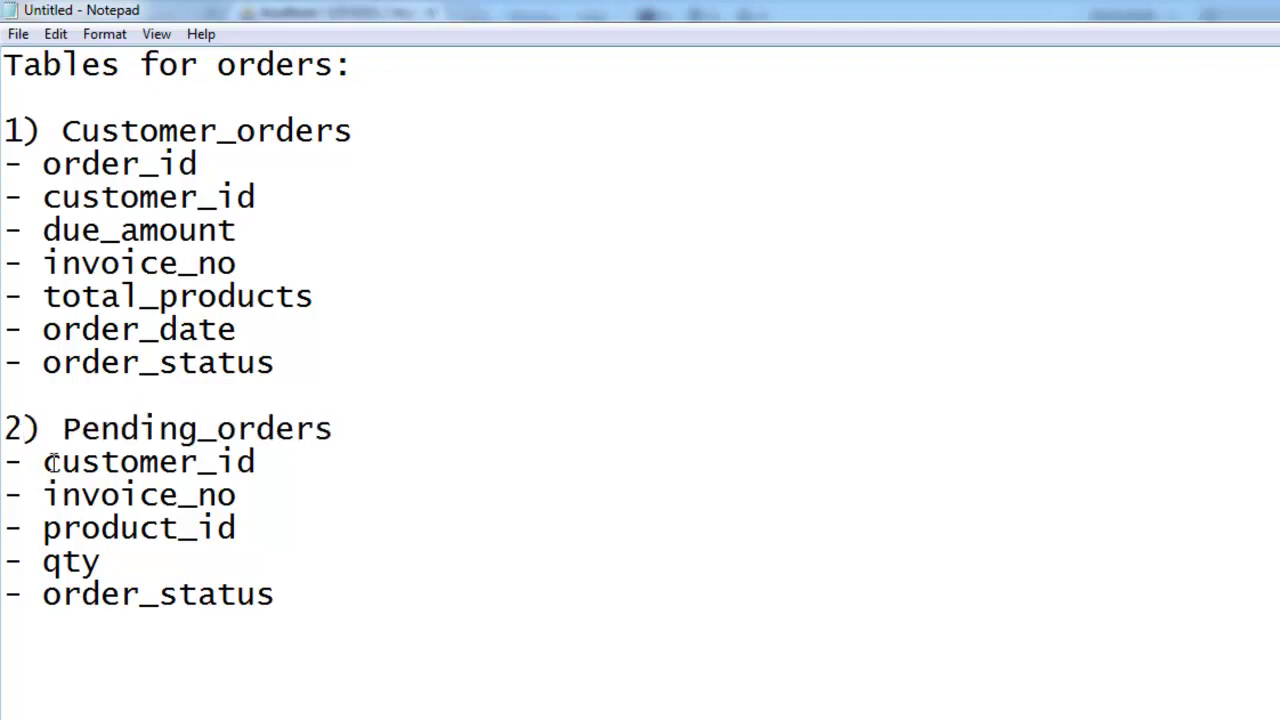
{"action": "left_click_drag", "start_coordinate": [44, 462], "coordinate": [317, 588]}
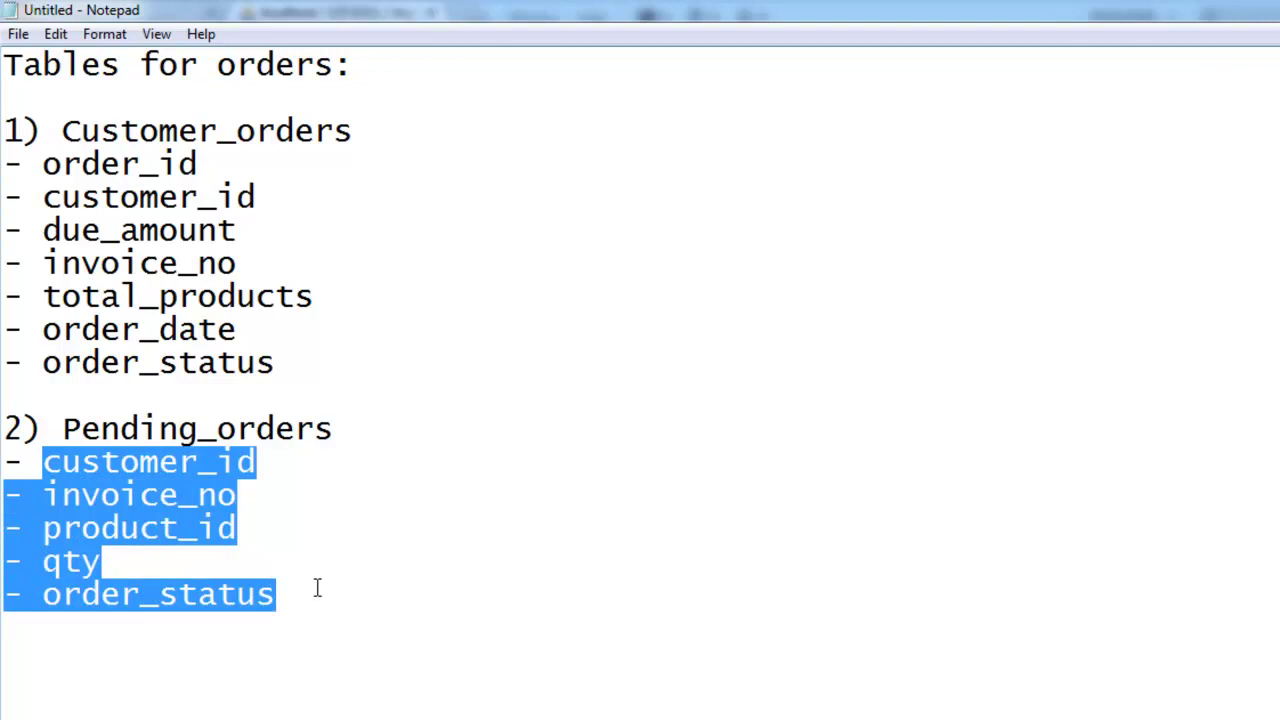
{"action": "left_click", "coordinate": [317, 588]}
{"action": "left_click_drag", "start_coordinate": [268, 462], "coordinate": [236, 528]}
{"action": "left_click", "coordinate": [44, 460]}
{"action": "left_click", "coordinate": [236, 528]}
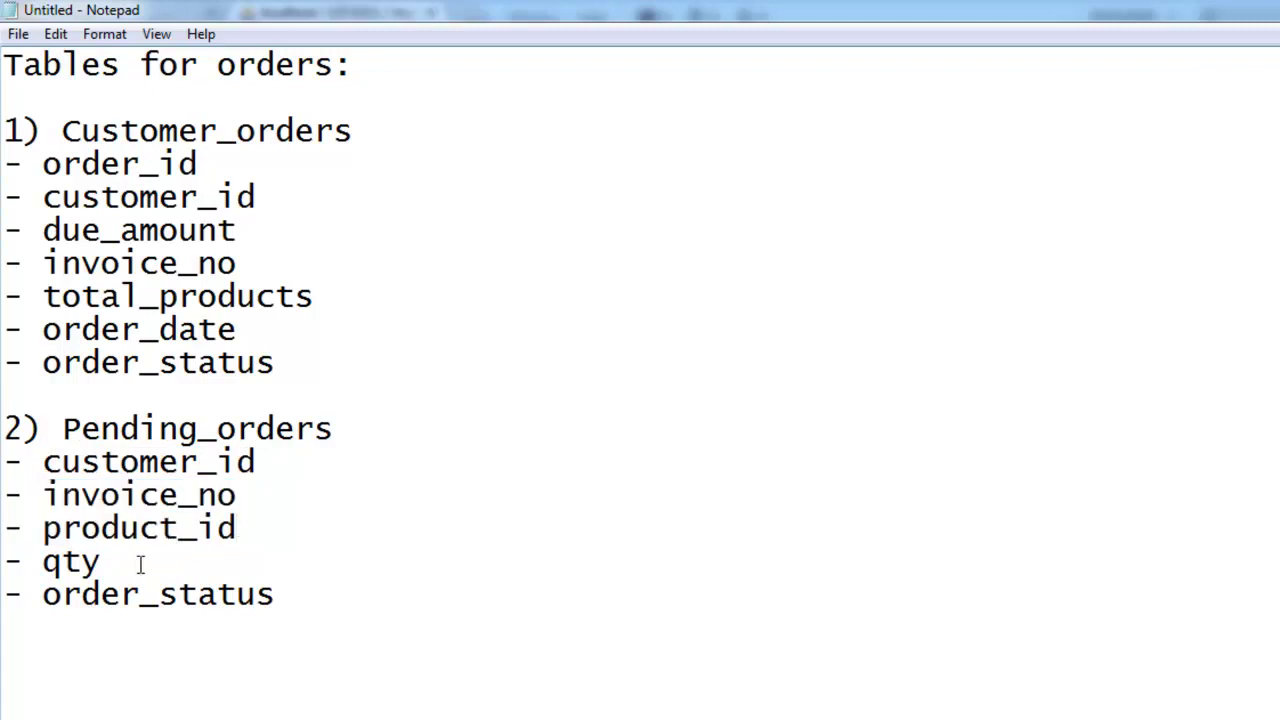
{"action": "double_click", "coordinate": [82, 562]}
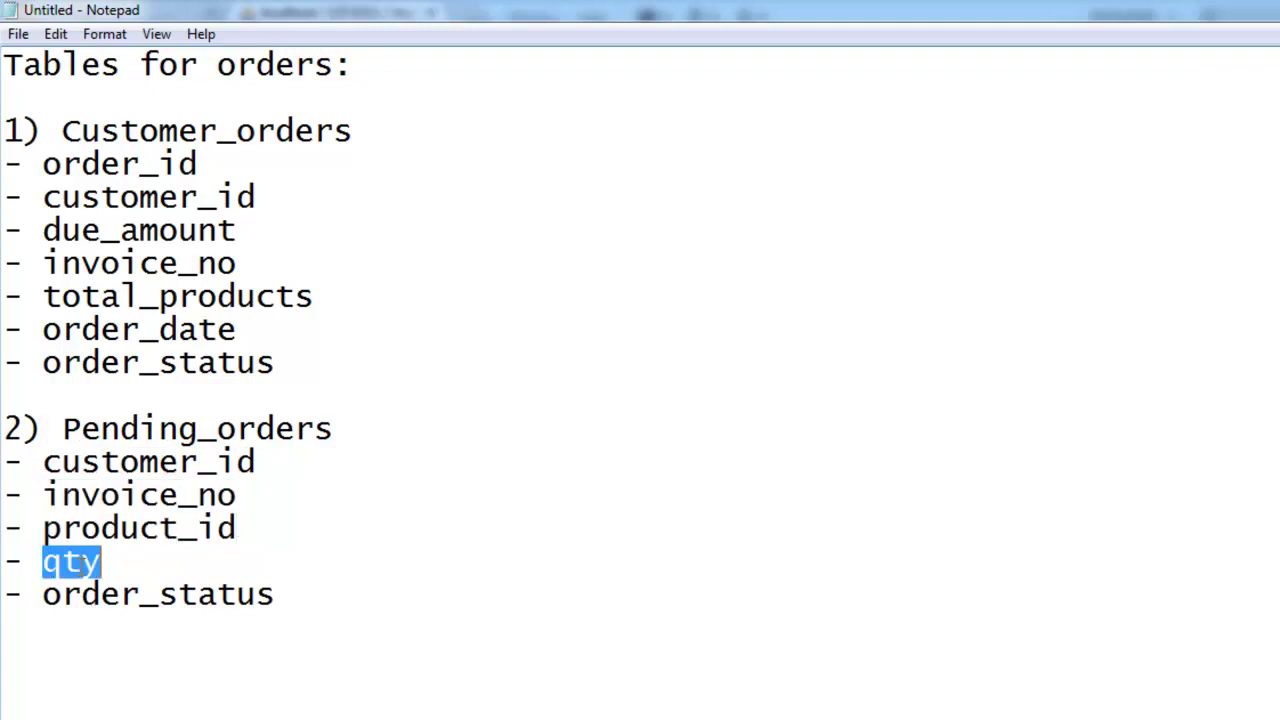
{"action": "left_click", "coordinate": [141, 572]}
{"action": "left_click_drag", "start_coordinate": [45, 594], "coordinate": [314, 615]}
{"action": "left_click", "coordinate": [314, 615]}
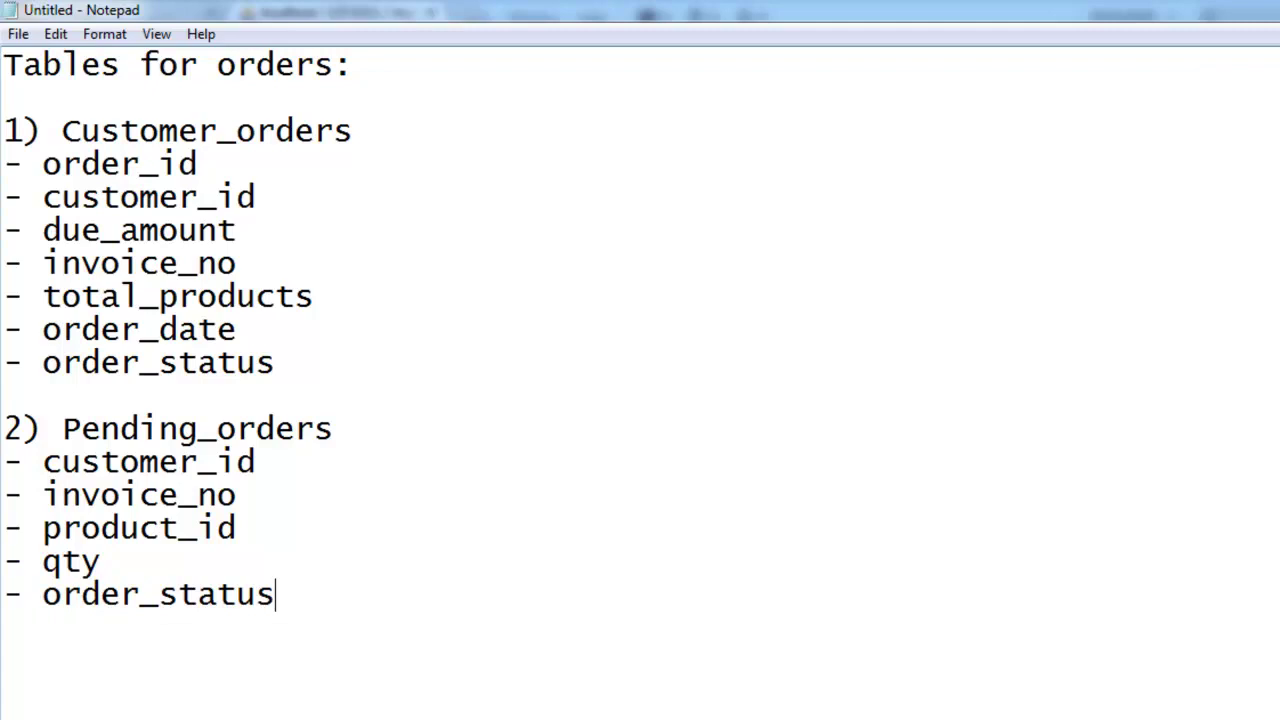
Switch to phpMyAdmin and start a new table named customer_orders with 7 columns in the myshop database
{"action": "left_click", "coordinate": [240, 660]}
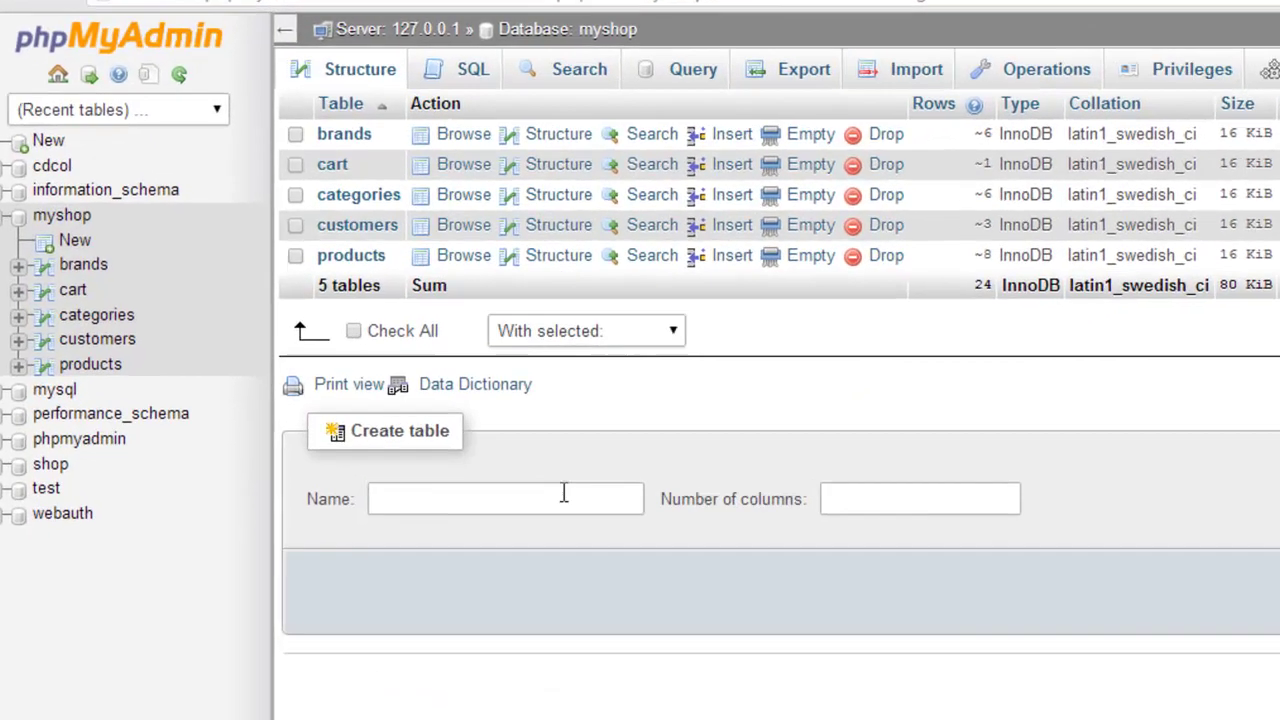
{"action": "left_click", "coordinate": [539, 500]}
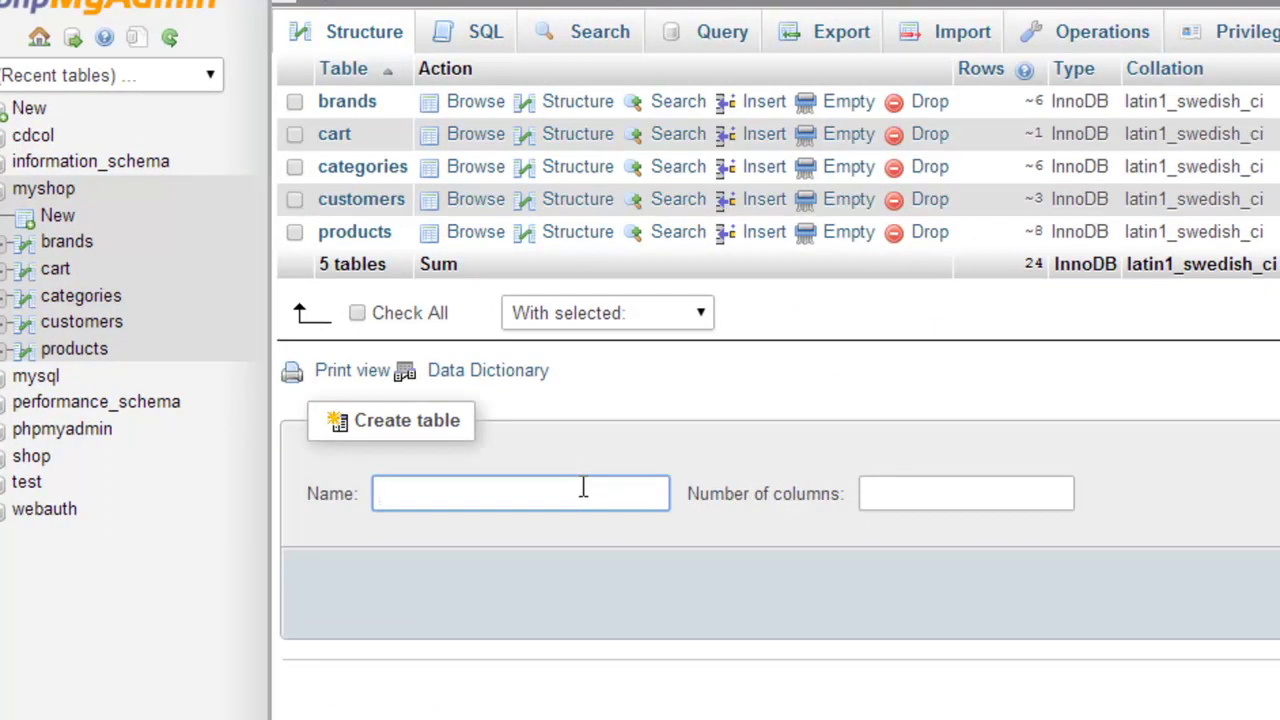
{"action": "type", "text": "customer_orders"}
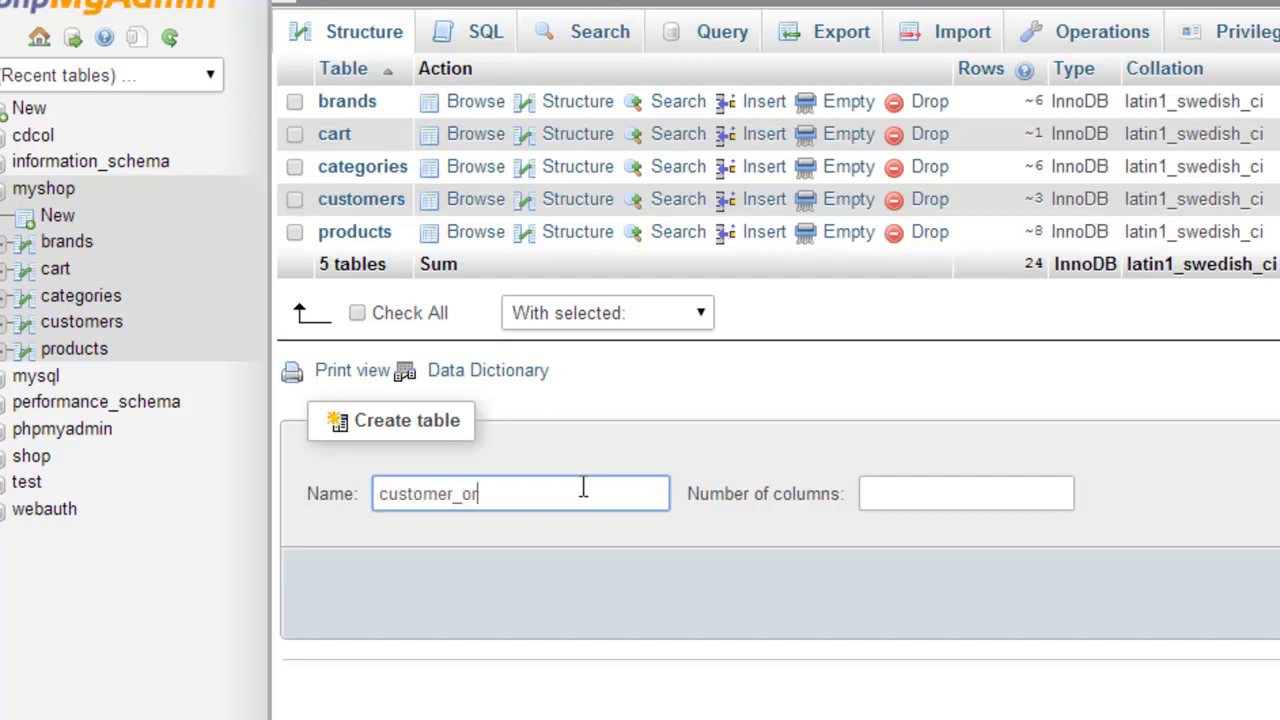
{"action": "left_click", "coordinate": [1040, 505]}
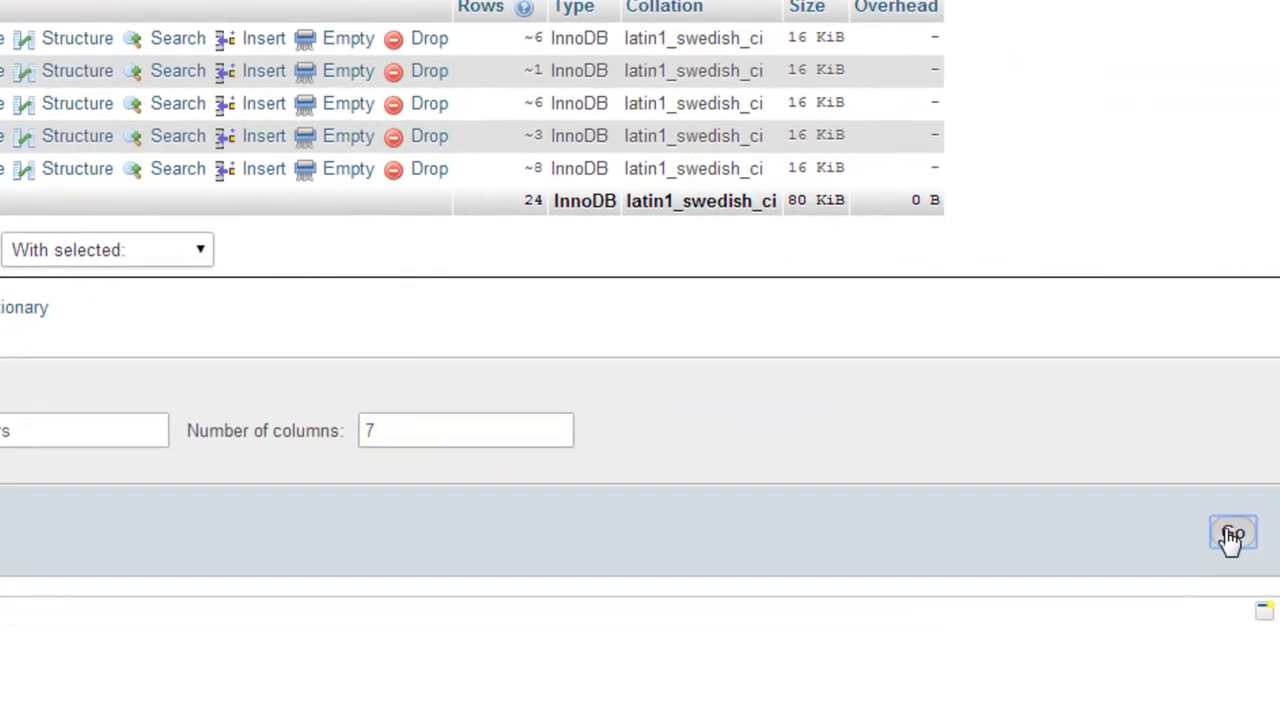
{"action": "left_click", "coordinate": [1229, 533]}
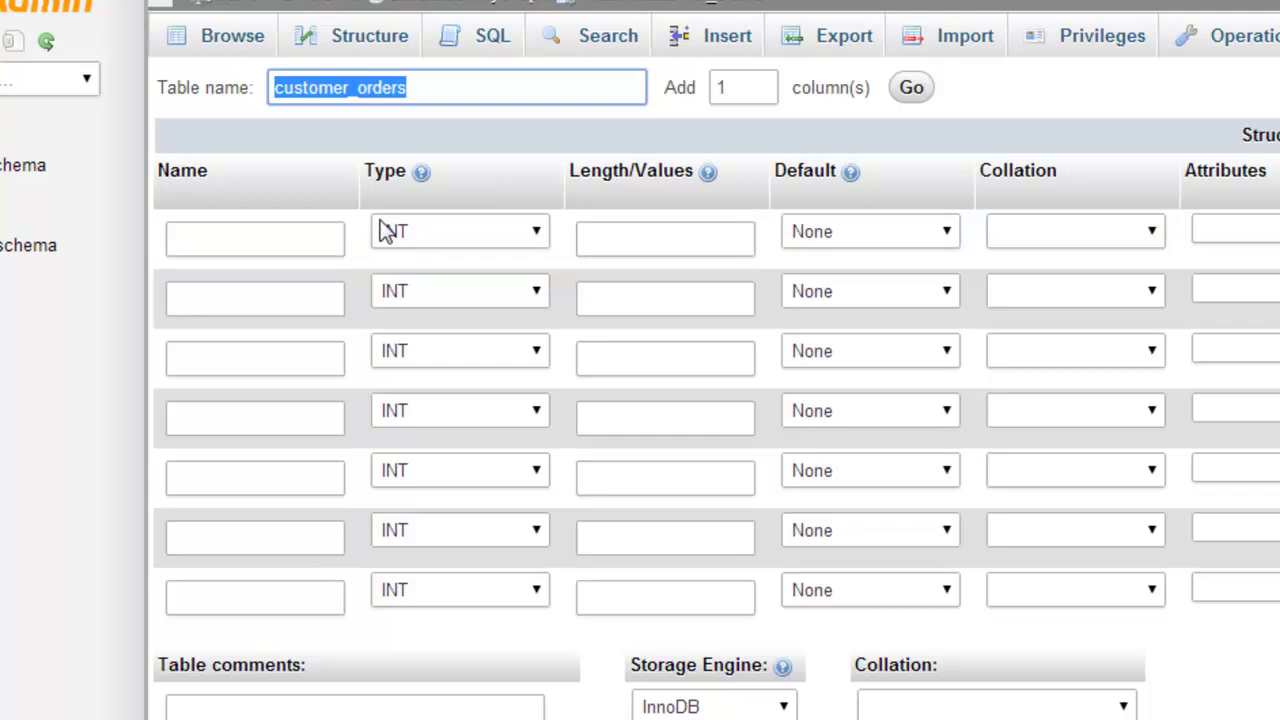
Name the first two columns of the customer_orders table order_id and customer_id
{"action": "left_click", "coordinate": [252, 229]}
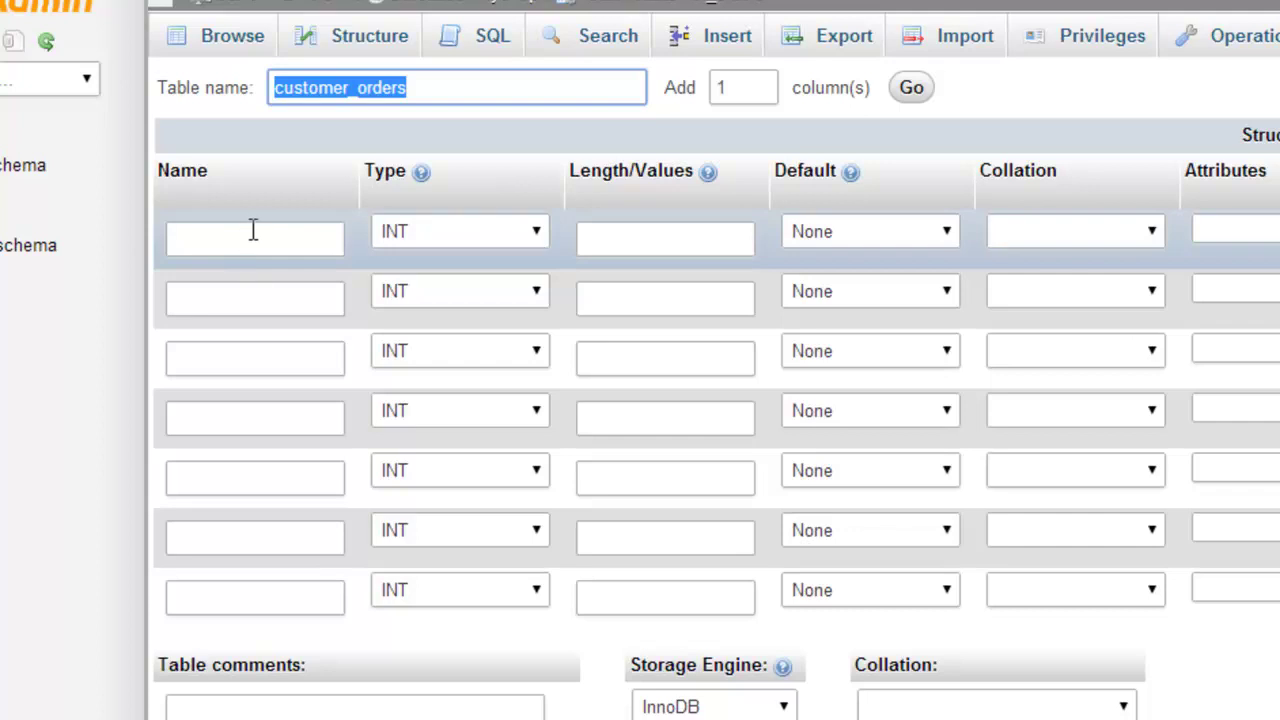
{"action": "type", "text": "order"}
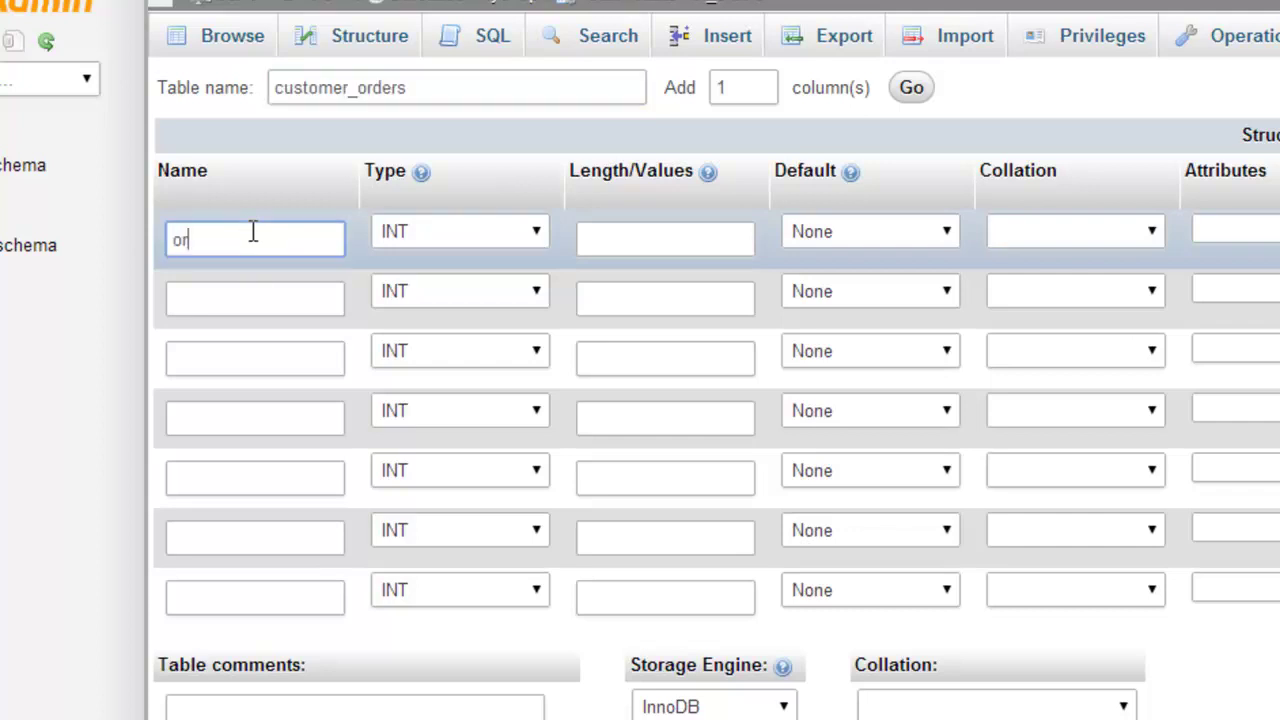
{"action": "type", "text": "_id"}
{"action": "key", "text": "Tab"}
{"action": "key", "text": "Tab"}
{"action": "left_click", "coordinate": [252, 306]}
{"action": "type", "text": "customer_id"}
Name the third and fourth columns due_amount and invoice_no, and check the Notepad list for the remaining field names
{"action": "left_click", "coordinate": [280, 357]}
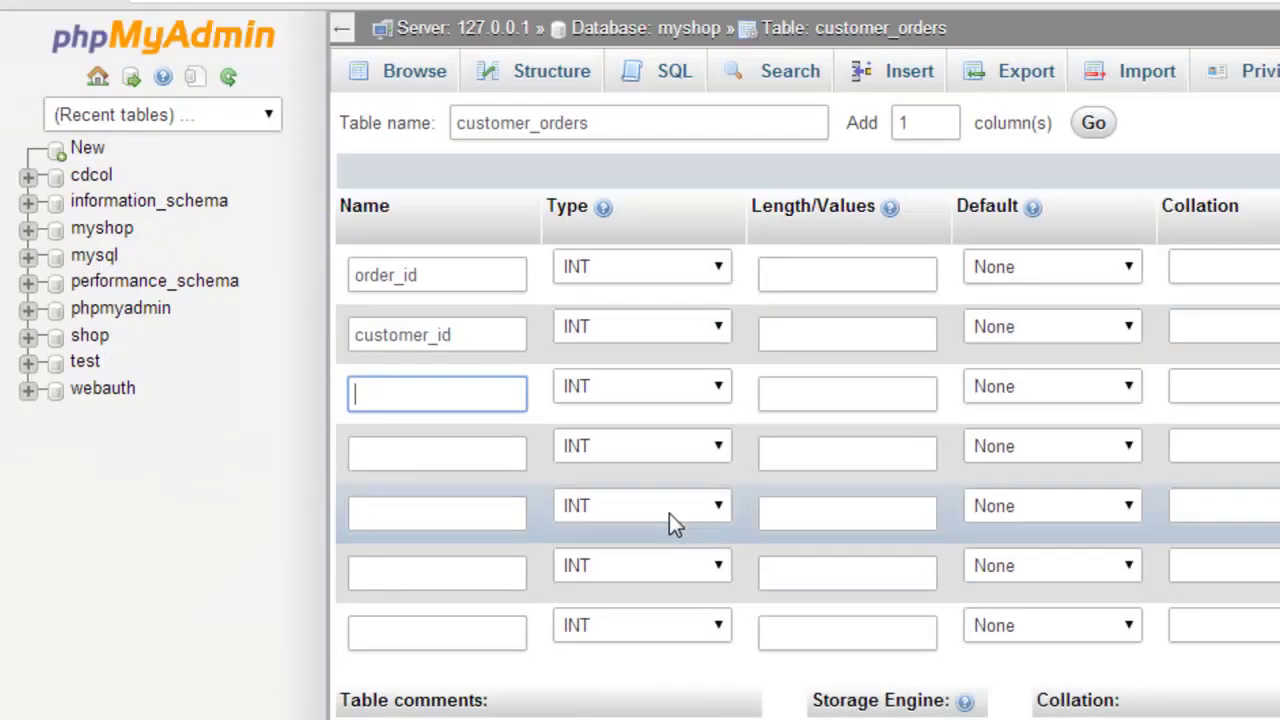
{"action": "type", "text": "due_amount"}
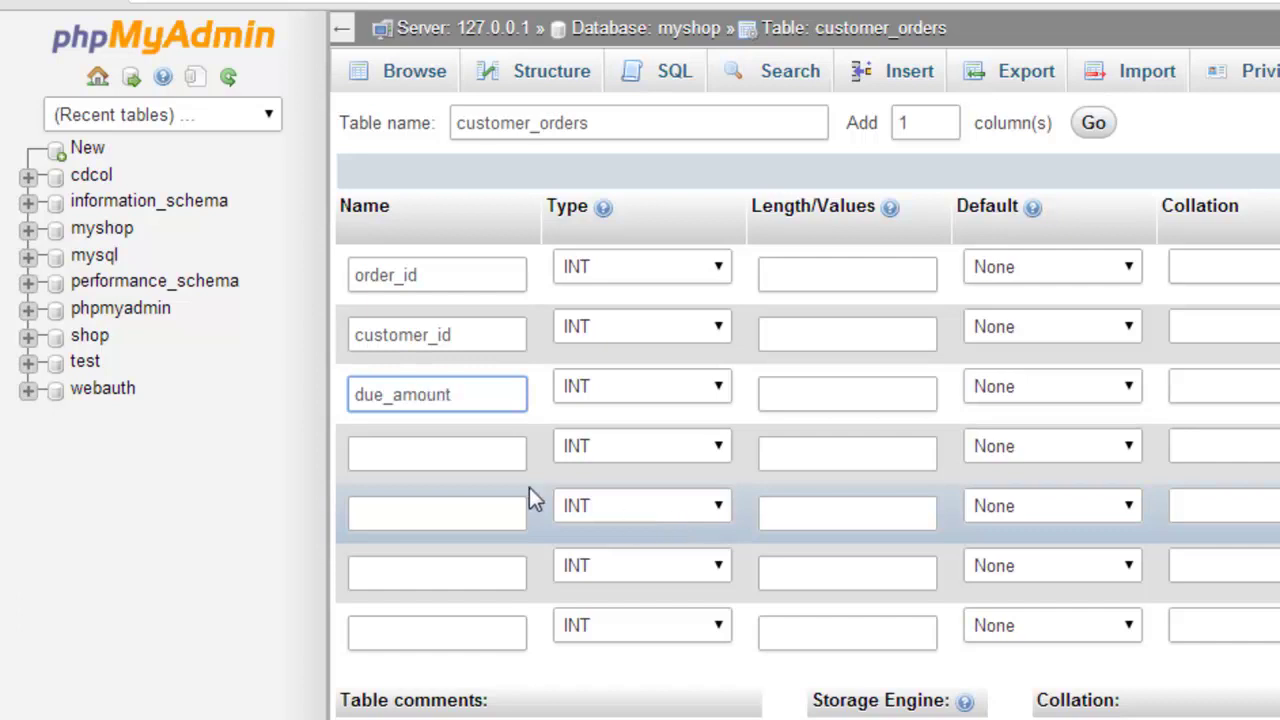
{"action": "left_click", "coordinate": [504, 468]}
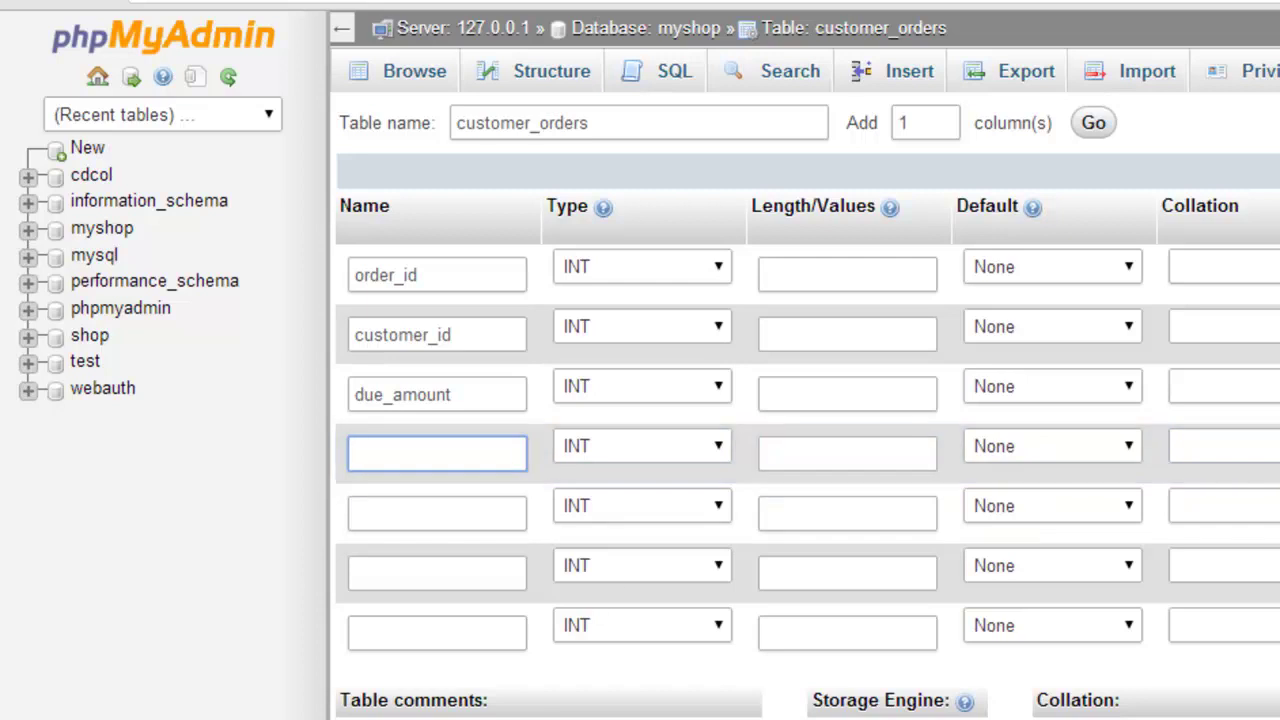
{"action": "type", "text": "invoice_no"}
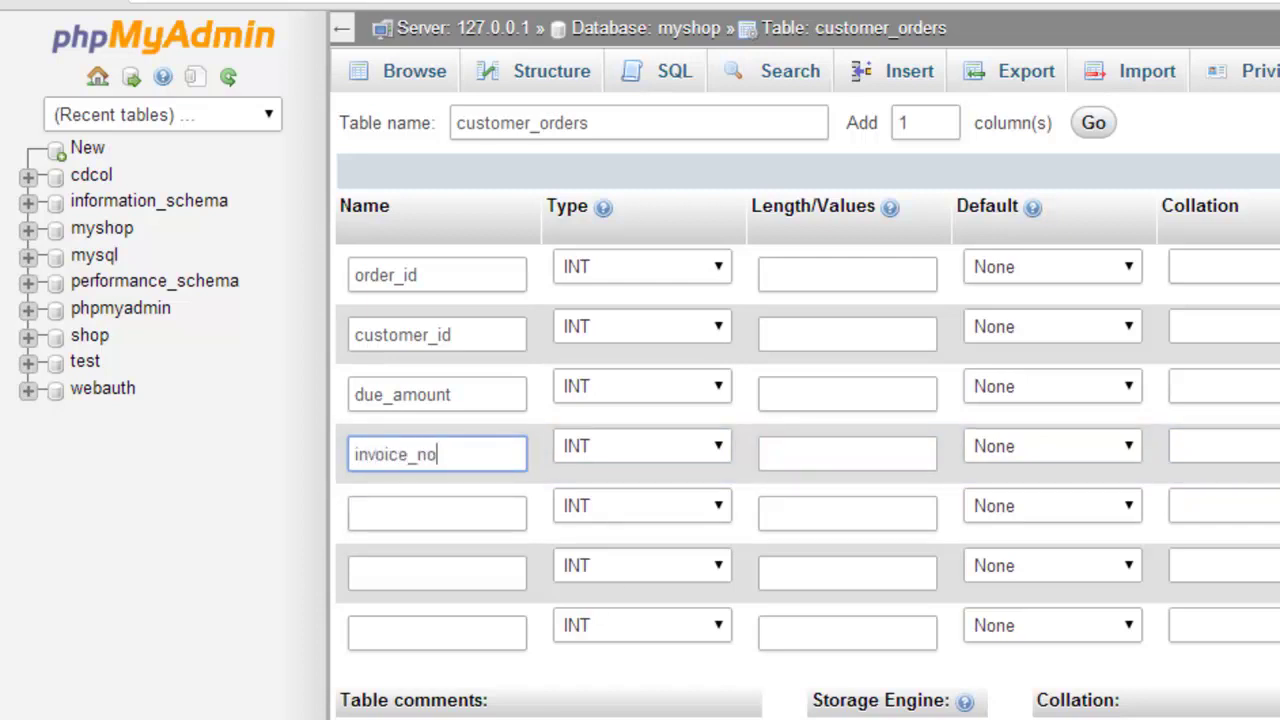
{"action": "key", "text": "alt+Tab"}
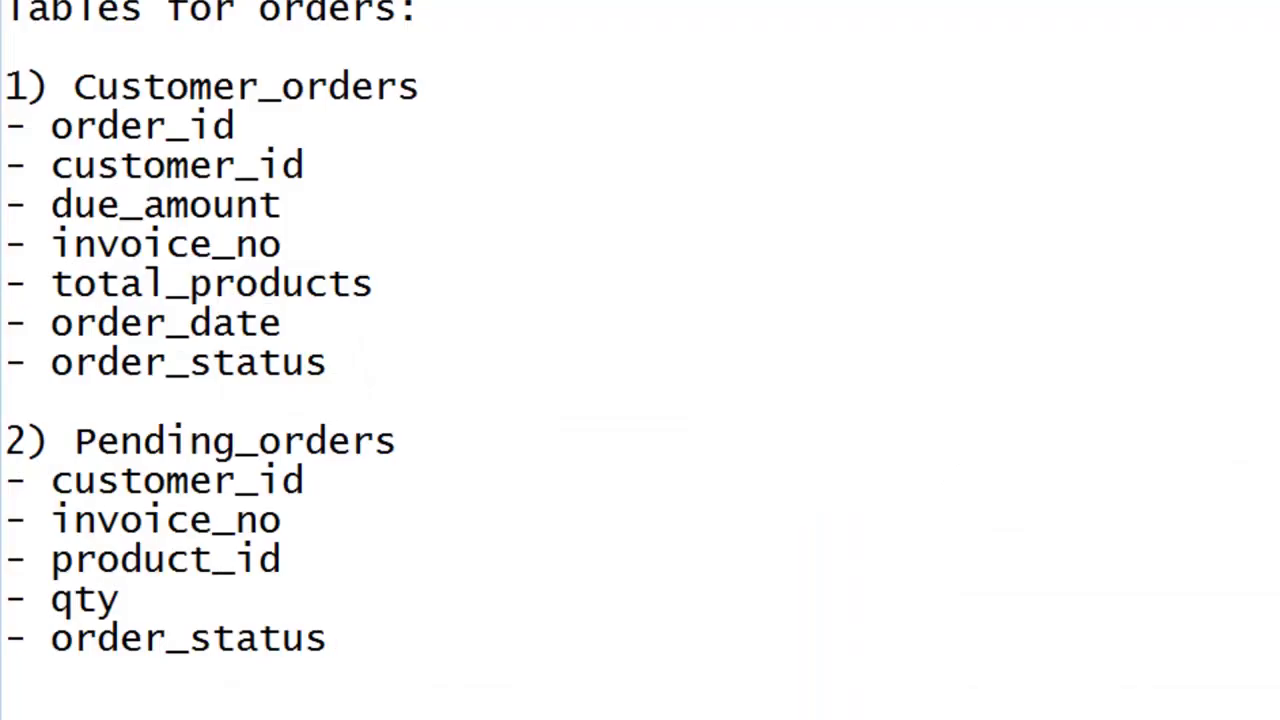
{"action": "key", "text": "alt+Tab"}
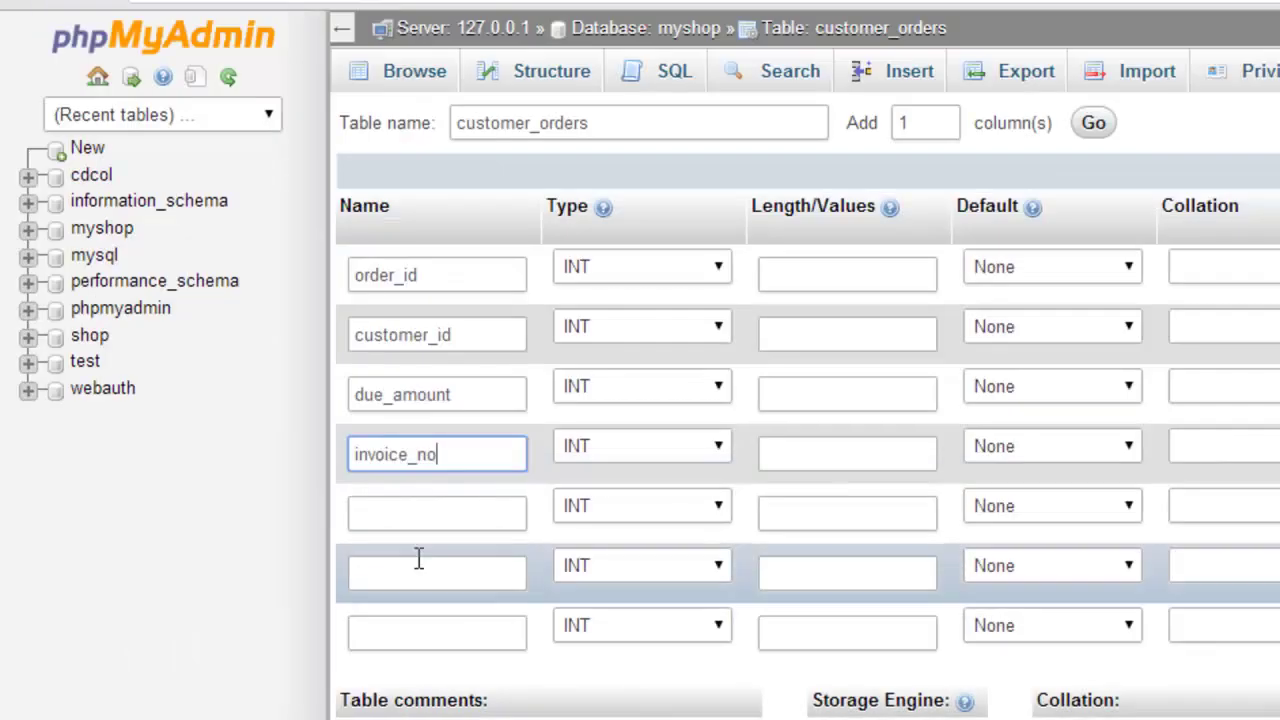
Name the fifth and sixth columns total_products and order_date, checking the field list in Notepad
{"action": "left_click", "coordinate": [461, 518]}
{"action": "type", "text": "total"}
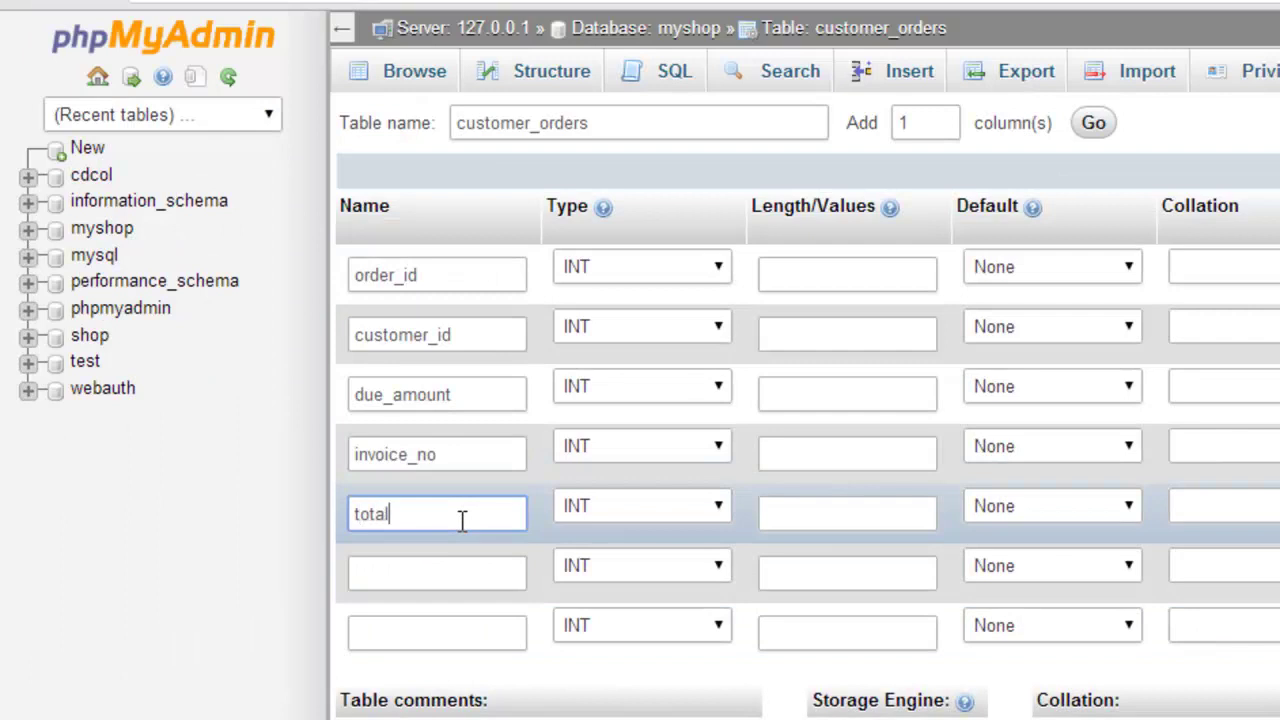
{"action": "type", "text": "_products"}
{"action": "left_click", "coordinate": [484, 567]}
{"action": "key", "text": "alt+Tab"}
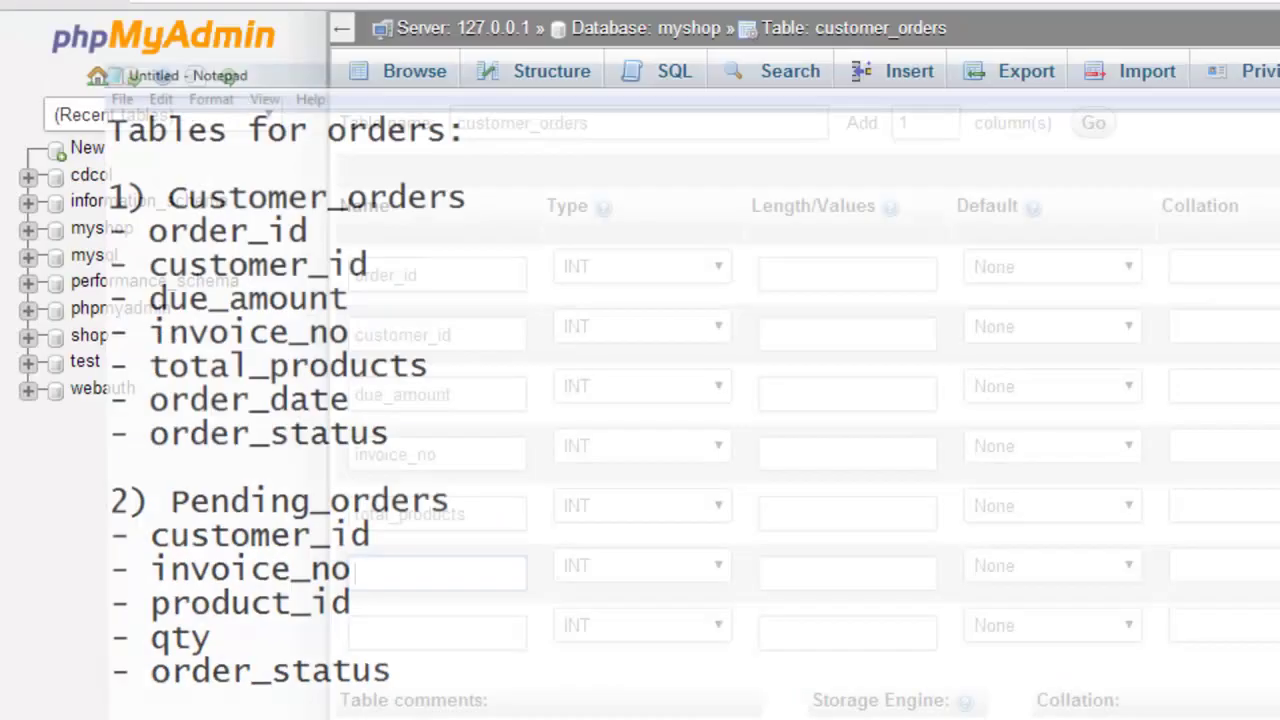
{"action": "key", "text": "alt+Tab"}
{"action": "type", "text": "order_date"}
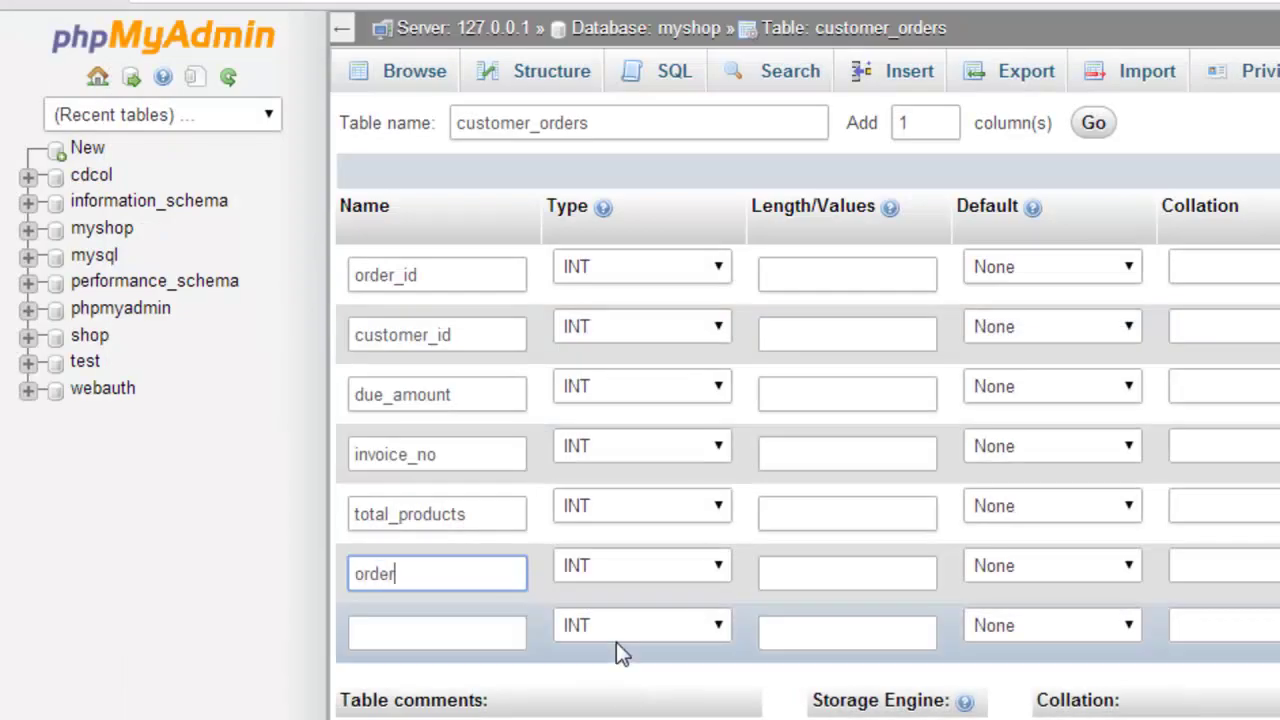
Name the seventh column of the customer_orders table order_status
{"action": "left_click", "coordinate": [482, 633]}
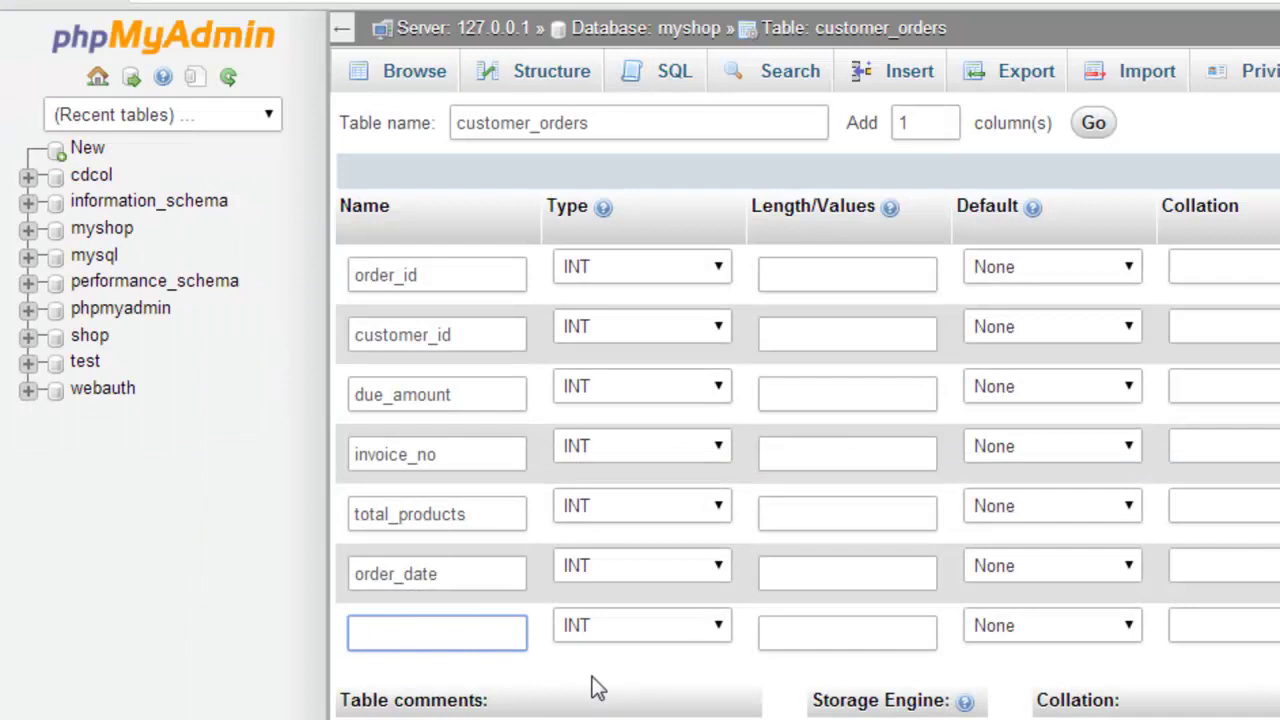
{"action": "type", "text": "s"}
{"action": "key", "text": "BackSpace"}
{"action": "type", "text": "order_status"}
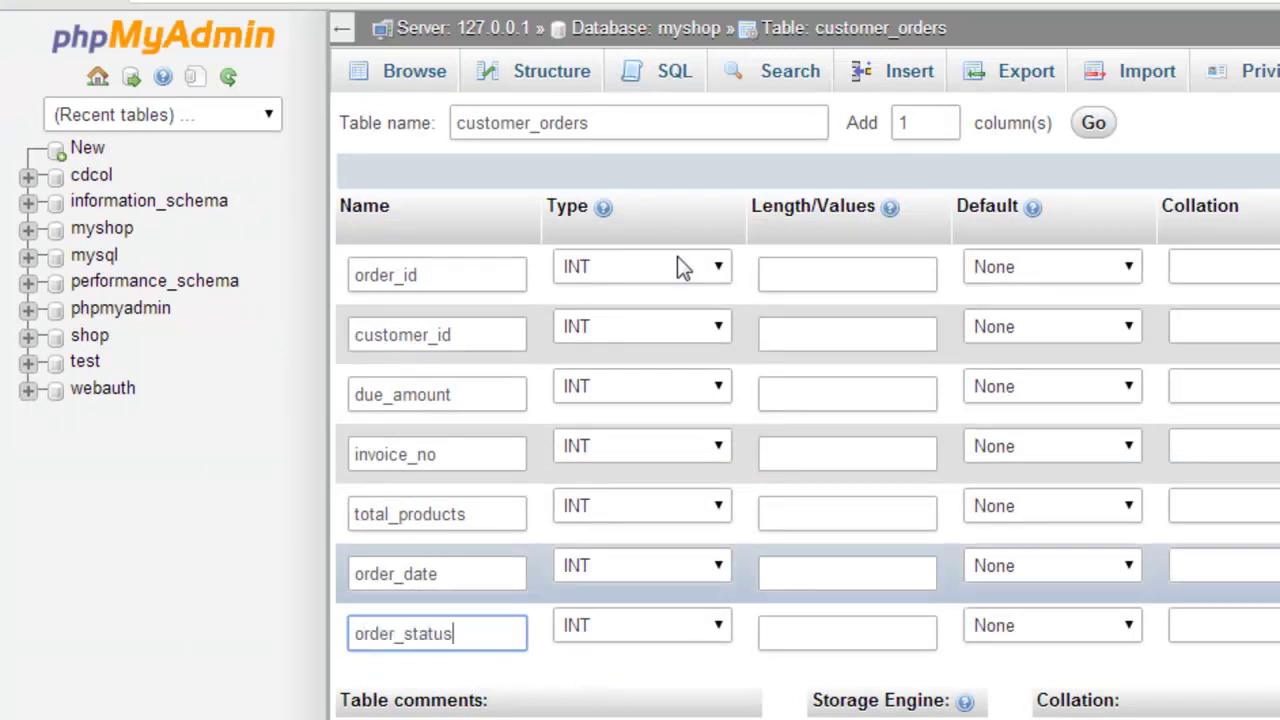
Set the length of both the order_id and customer_id columns to 10
{"action": "left_click", "coordinate": [817, 283]}
{"action": "type", "text": "10"}
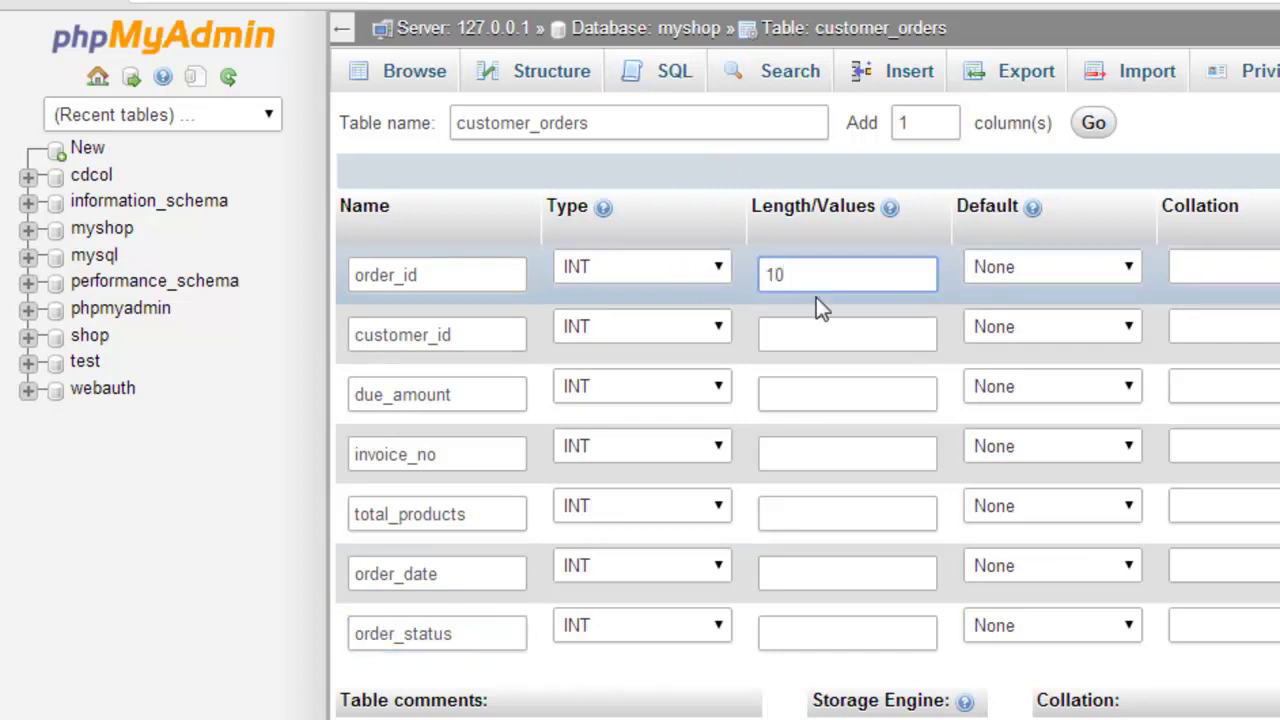
{"action": "left_click", "coordinate": [823, 330]}
{"action": "type", "text": "10"}
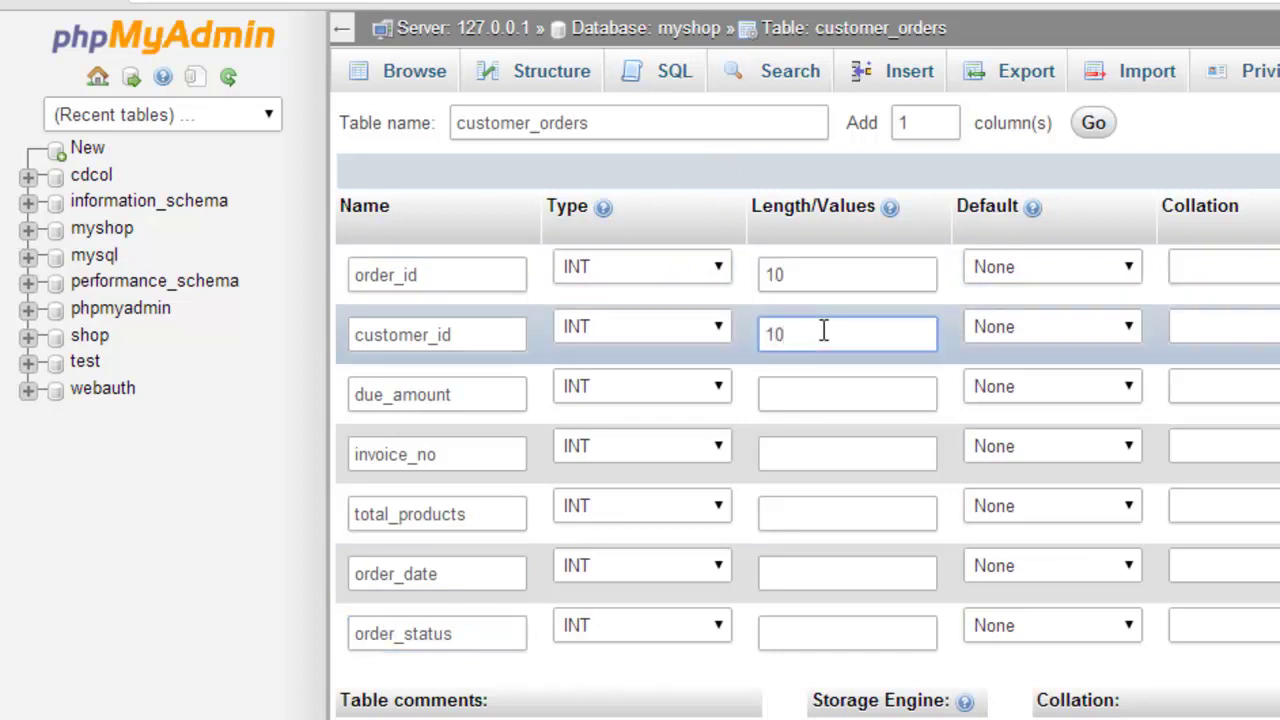
Keep the due_amount column as INT and set its length to 100
{"action": "left_click", "coordinate": [825, 390]}
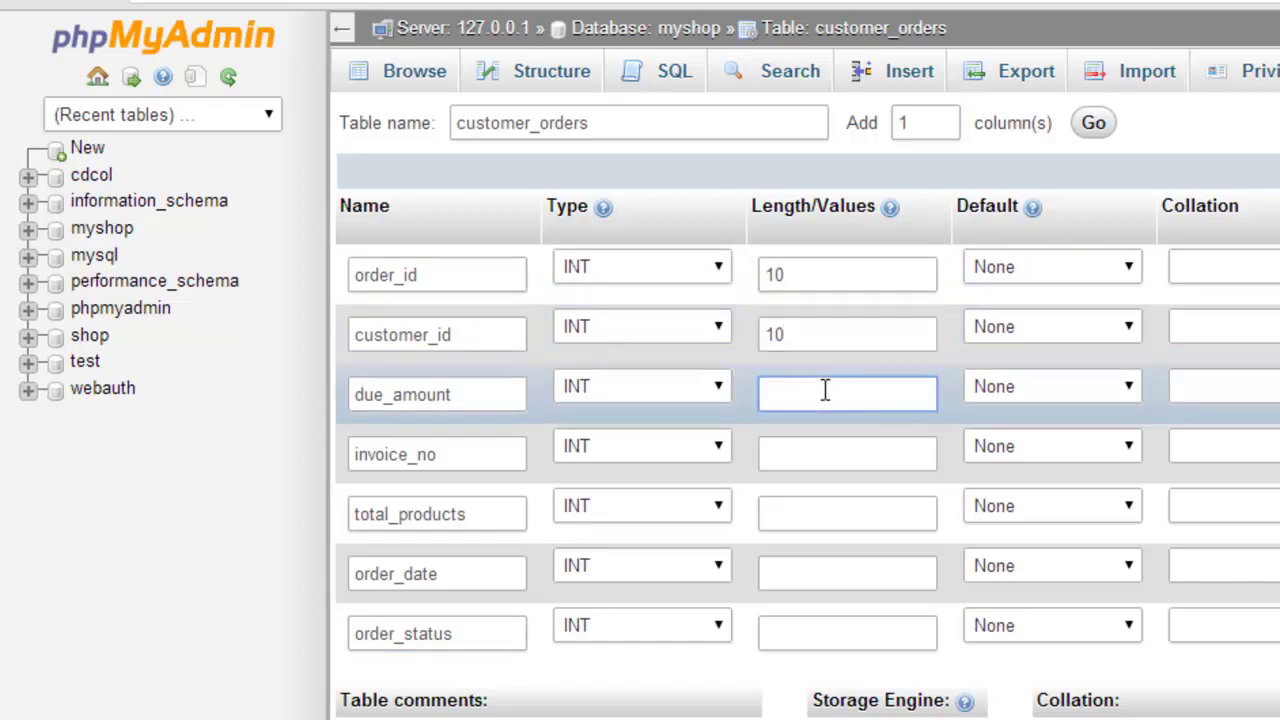
{"action": "left_click", "coordinate": [703, 391]}
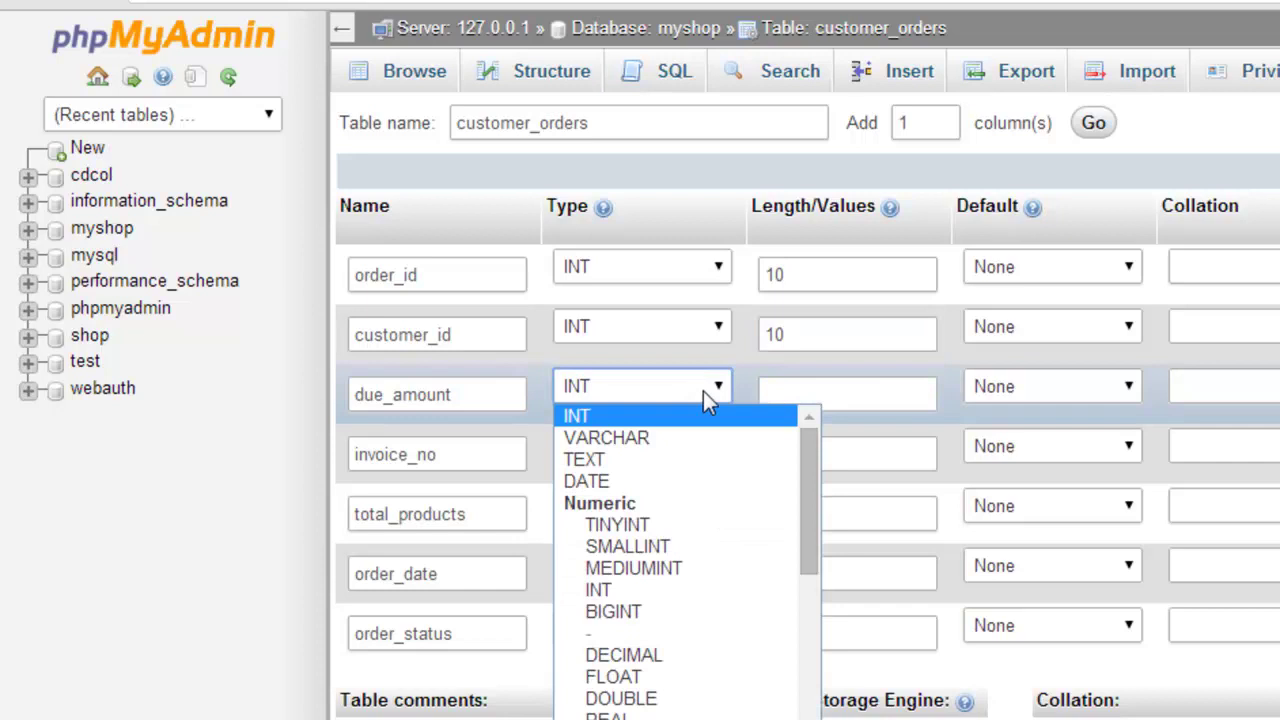
{"action": "left_click", "coordinate": [703, 391]}
{"action": "left_click", "coordinate": [851, 390]}
{"action": "type", "text": "100"}
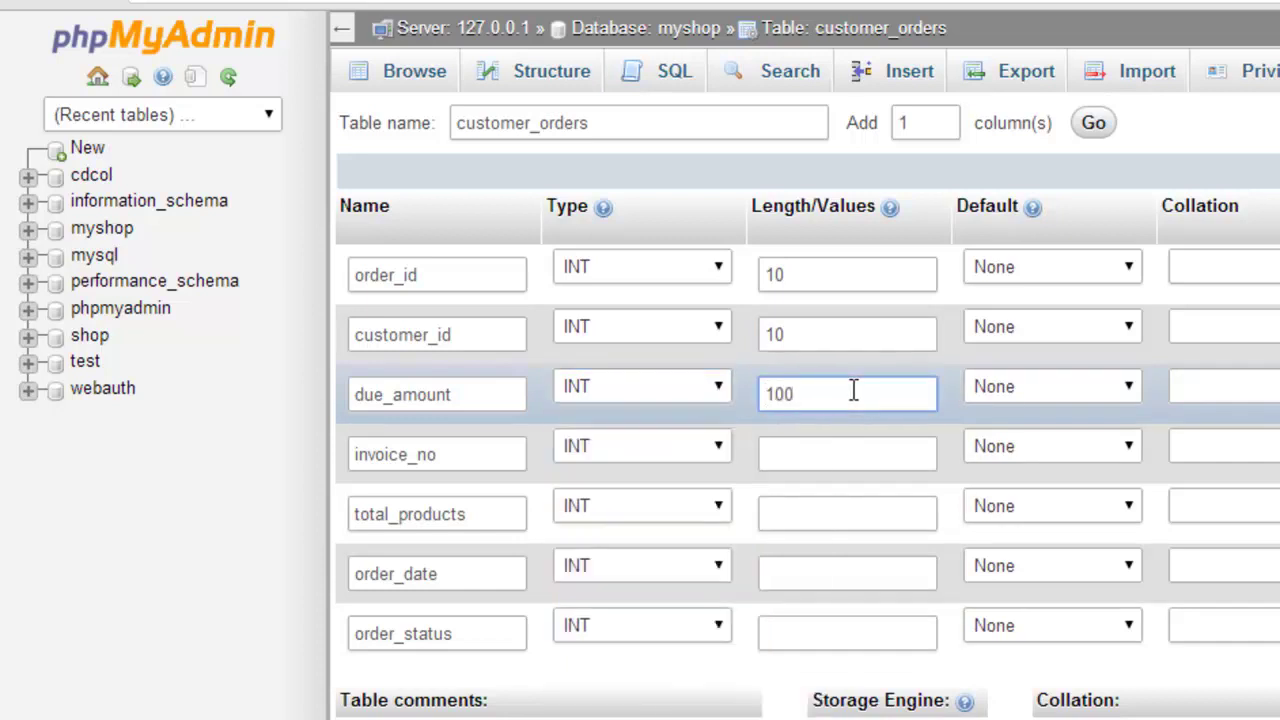
Keep the invoice_no and total_products columns as INT and set the length of each to 100
{"action": "left_click", "coordinate": [672, 453]}
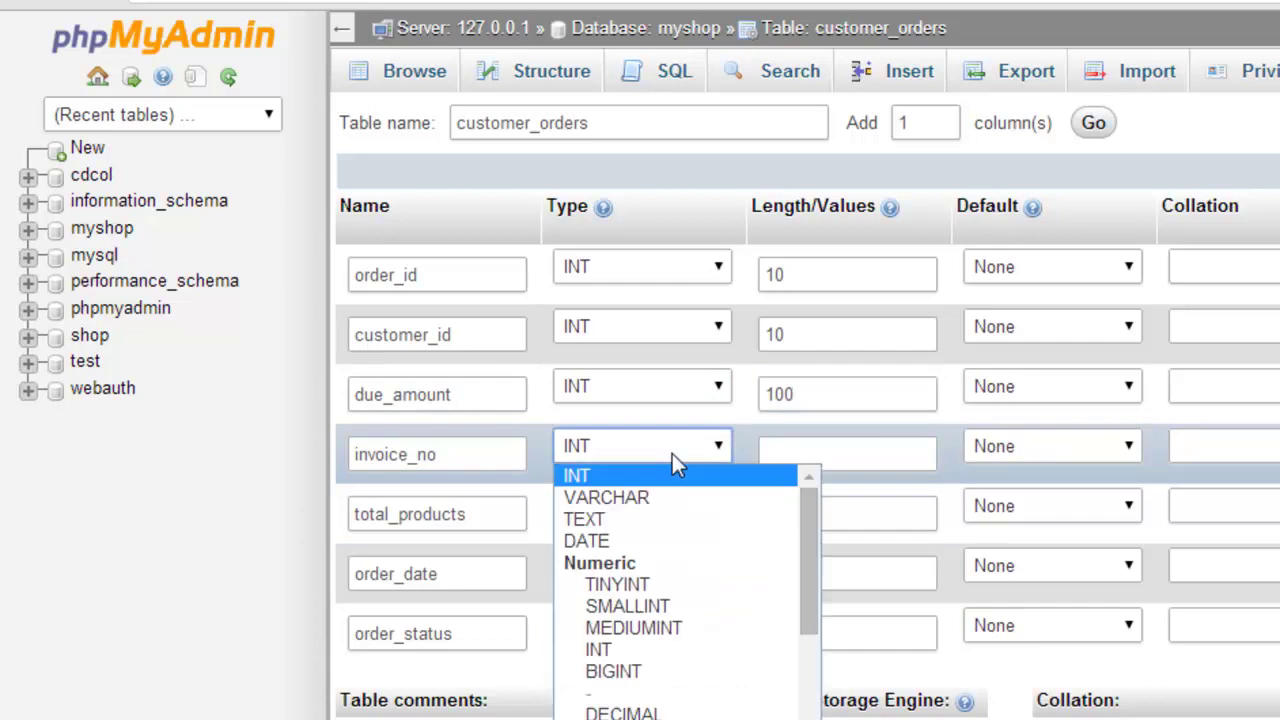
{"action": "left_click", "coordinate": [672, 453]}
{"action": "left_click", "coordinate": [808, 447]}
{"action": "type", "text": "100"}
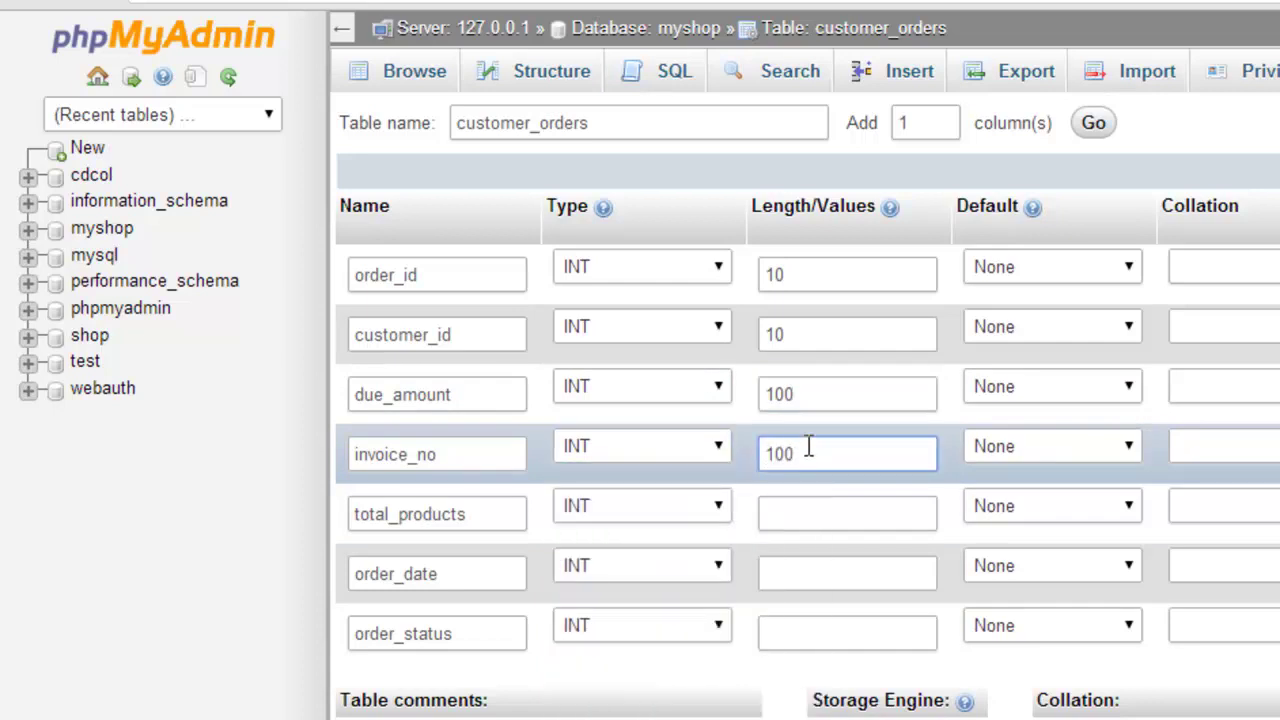
{"action": "left_click", "coordinate": [681, 517]}
{"action": "left_click", "coordinate": [681, 517]}
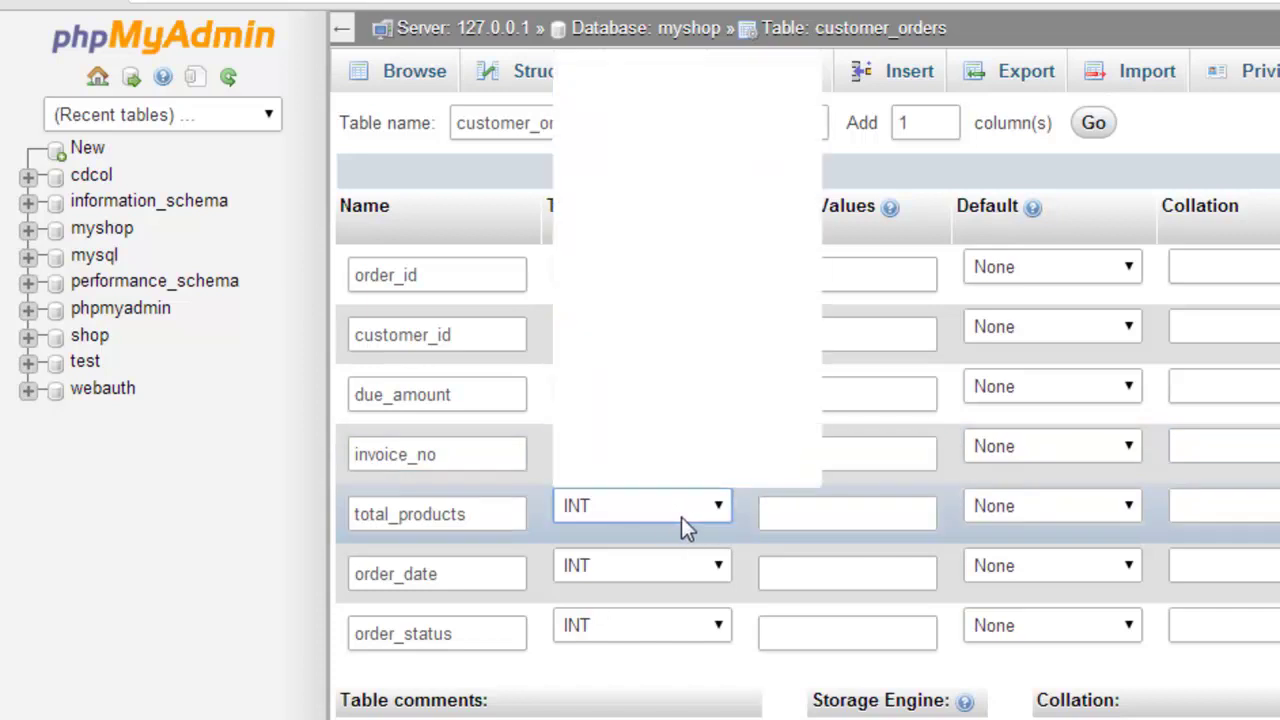
{"action": "left_click", "coordinate": [849, 526]}
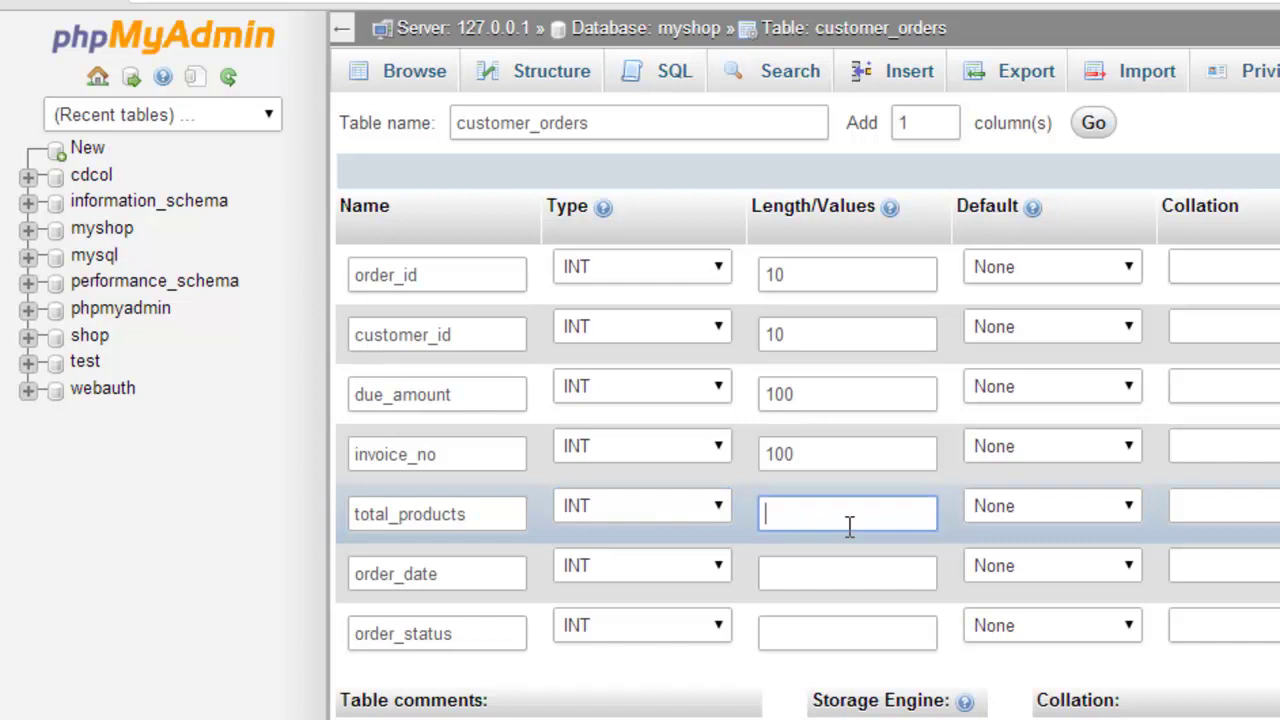
{"action": "type", "text": "100"}
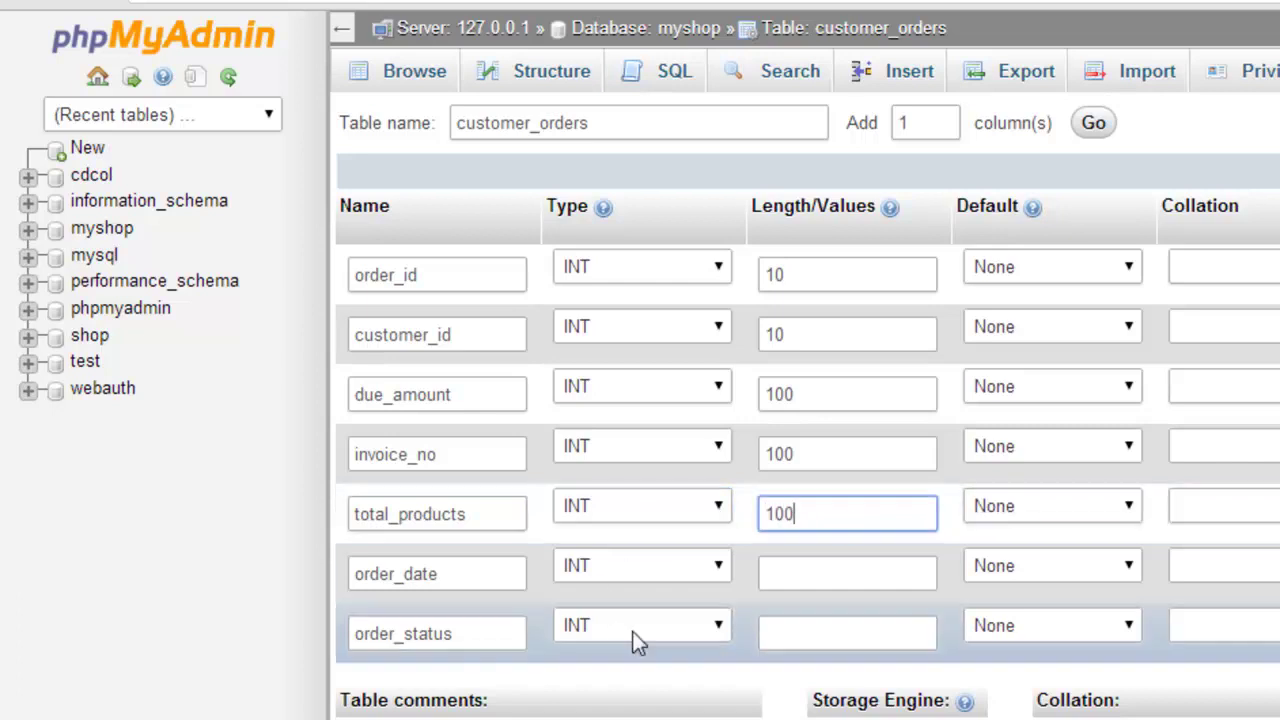
Set the order_date column's type to TIMESTAMP and its length to 100
{"action": "left_click", "coordinate": [717, 568]}
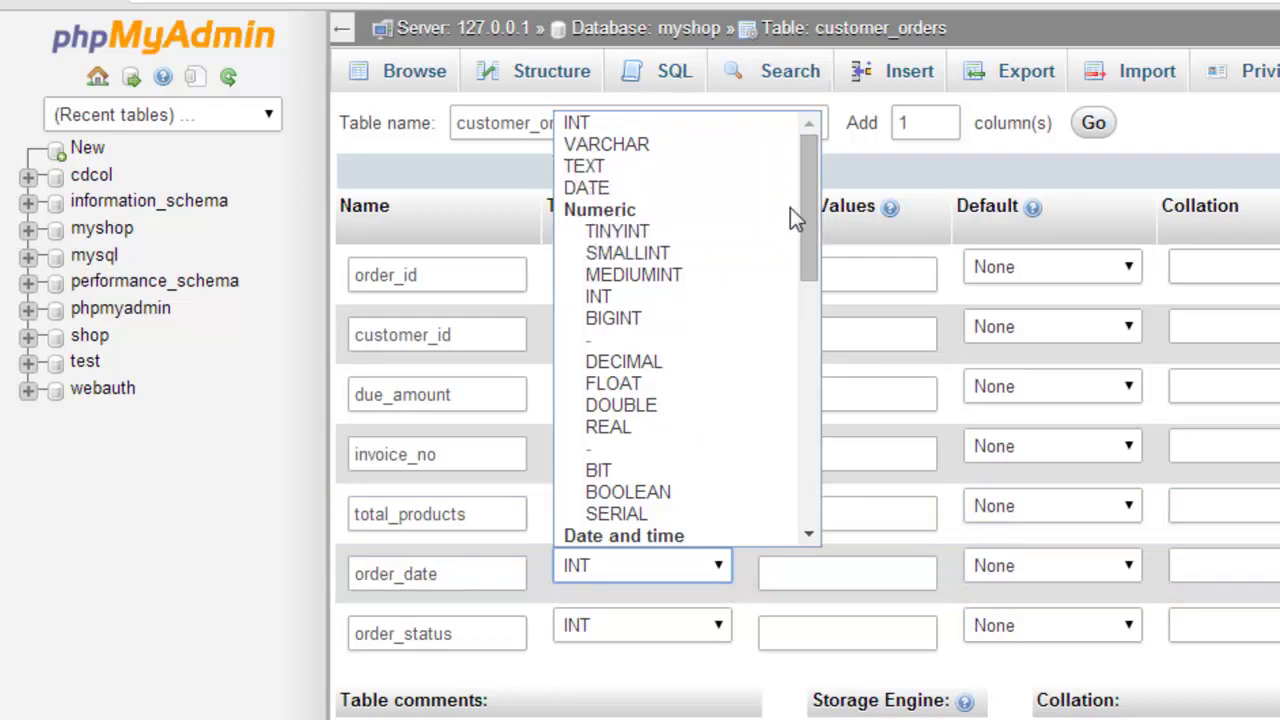
{"action": "left_click_drag", "start_coordinate": [802, 211], "coordinate": [780, 314]}
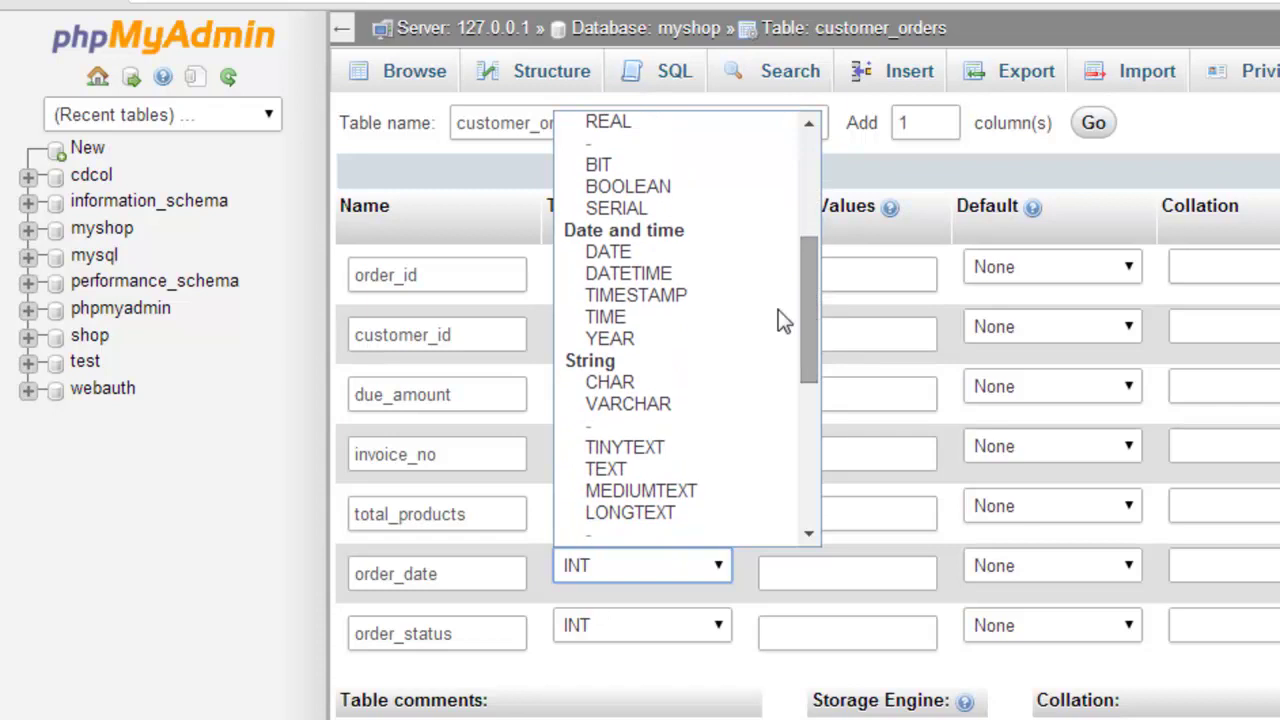
{"action": "left_click", "coordinate": [650, 305]}
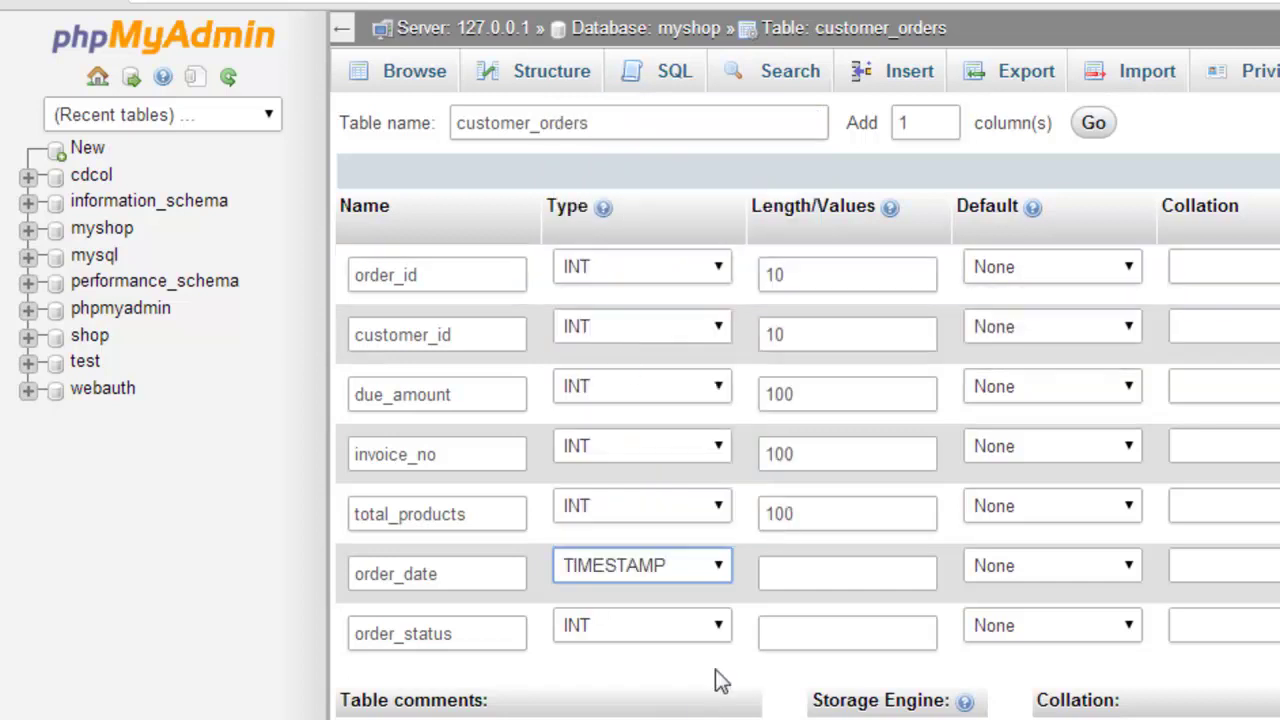
{"action": "left_click", "coordinate": [872, 580]}
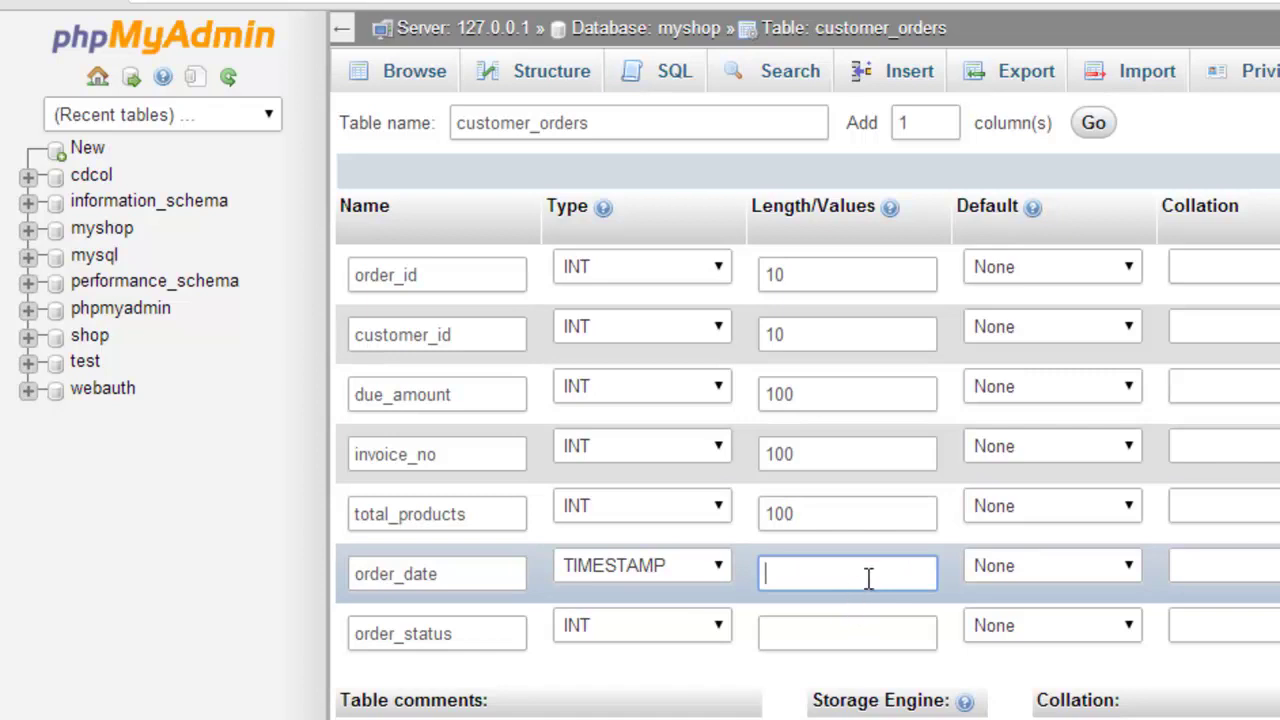
{"action": "type", "text": "100"}
Set the order_status column's type to TEXT and its length to 100
{"action": "left_click", "coordinate": [645, 627]}
{"action": "left_click", "coordinate": [640, 228]}
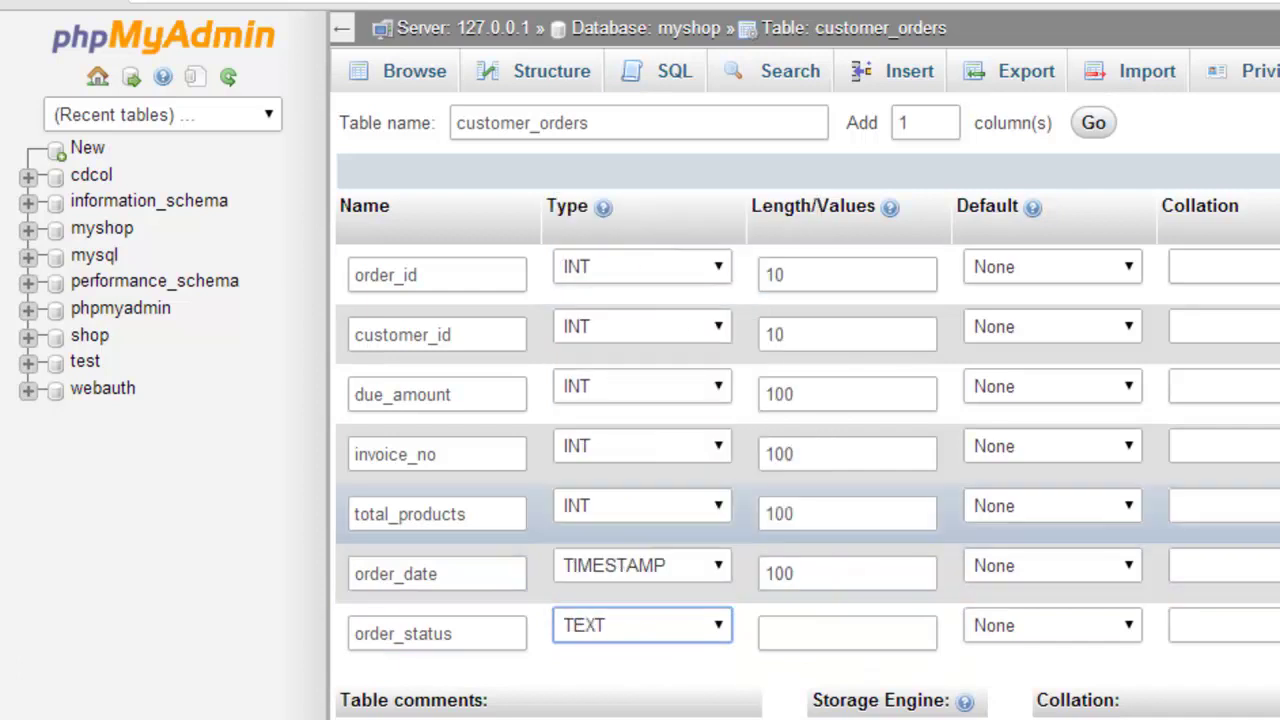
{"action": "left_click", "coordinate": [858, 625]}
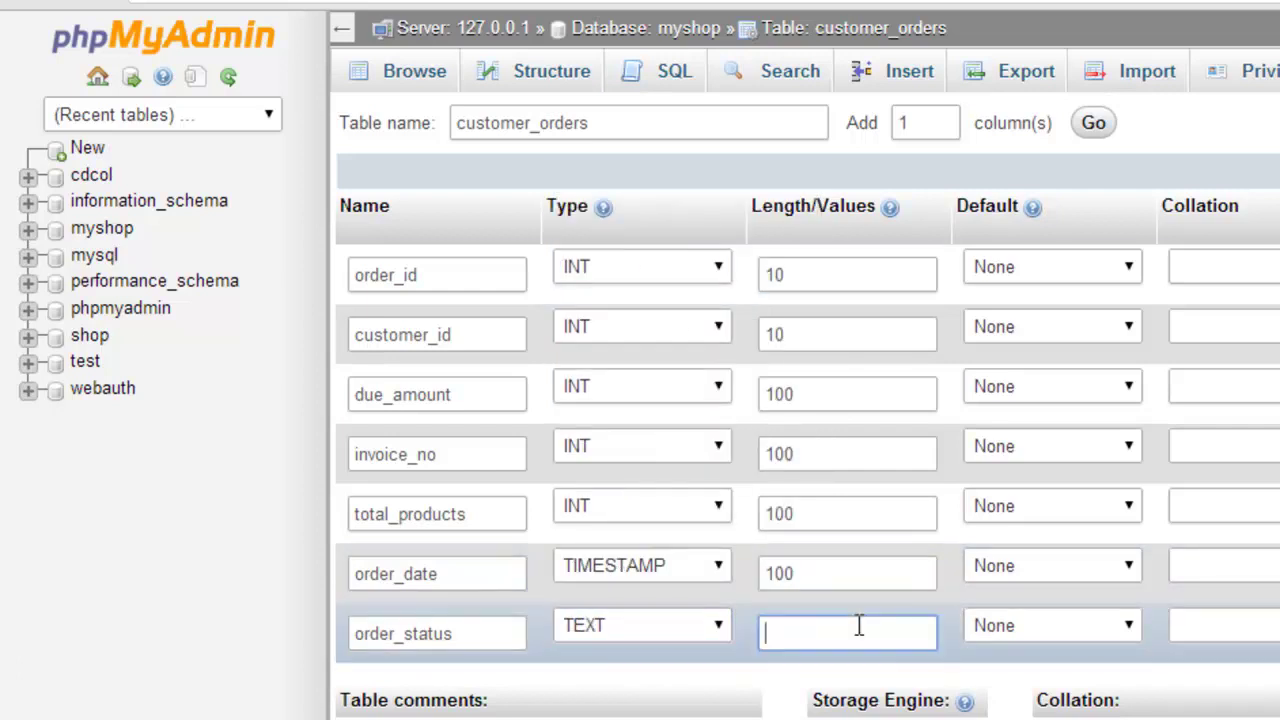
{"action": "type", "text": "100"}
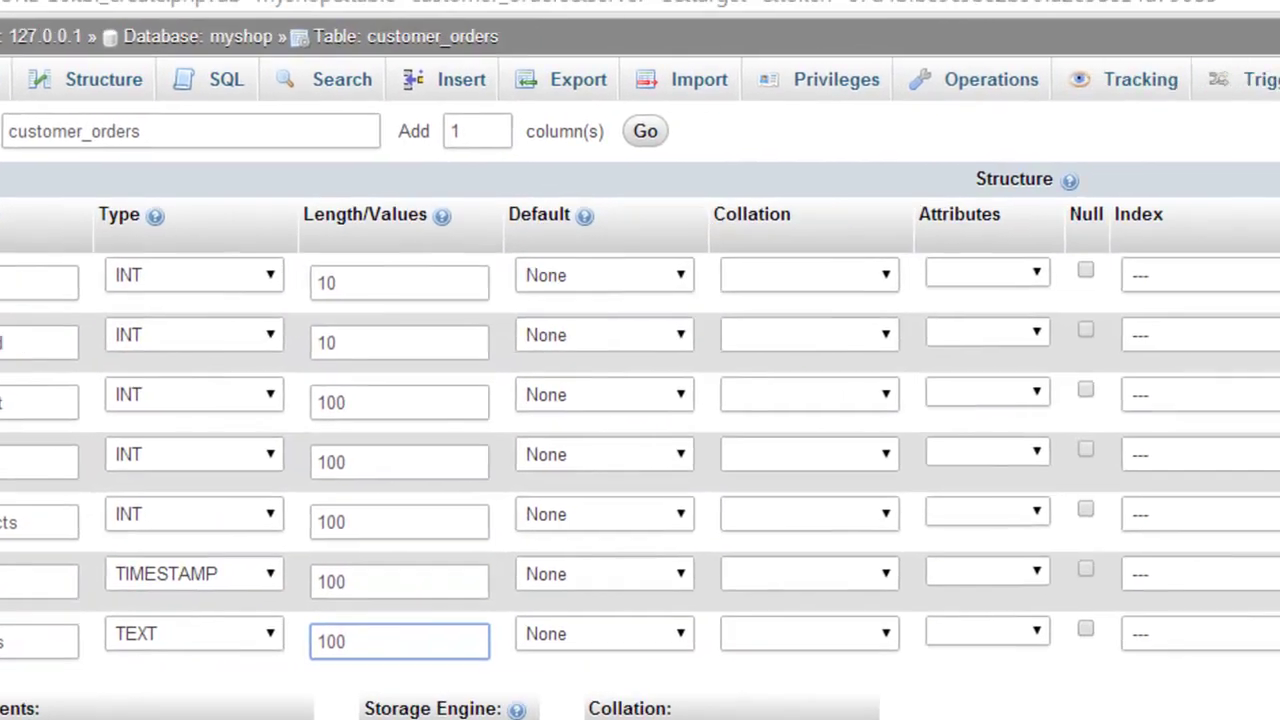
Make the order_id column auto-increment and give it the PRIMARY index
{"action": "scroll", "coordinate": [640, 400], "scroll_direction": "right", "scroll_amount": 2}
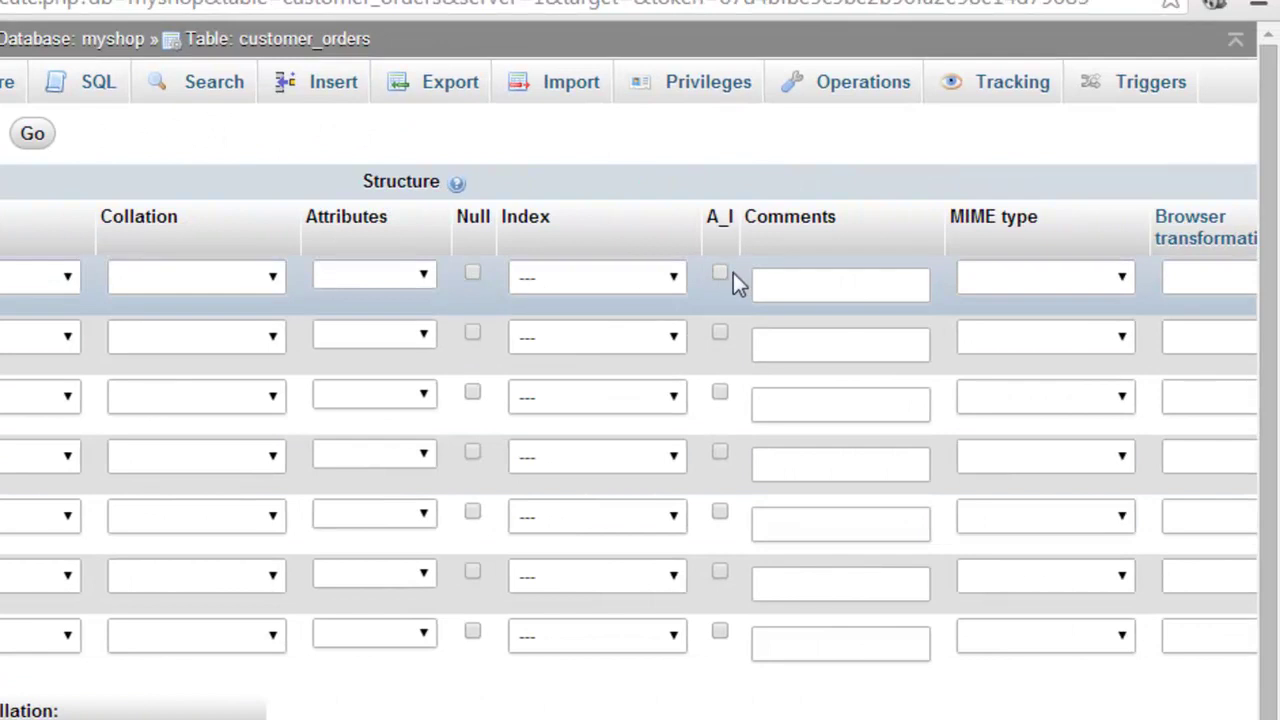
{"action": "left_click", "coordinate": [670, 277]}
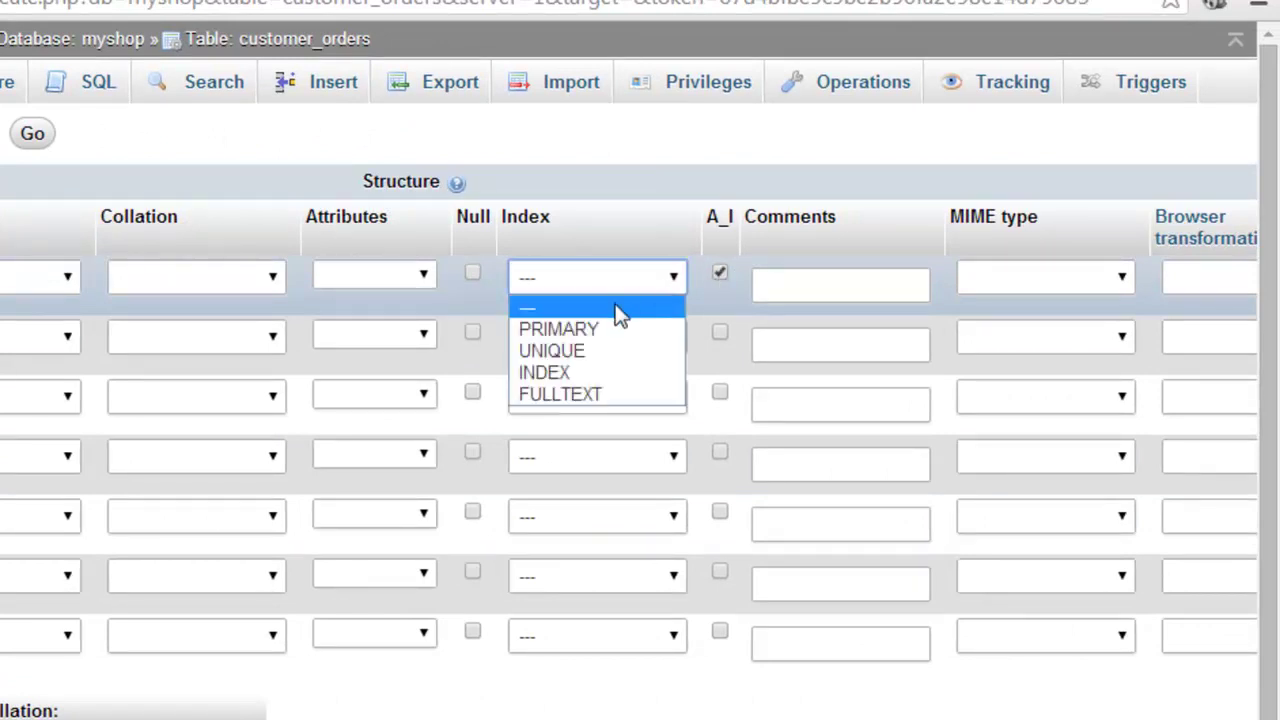
{"action": "left_click", "coordinate": [617, 329]}
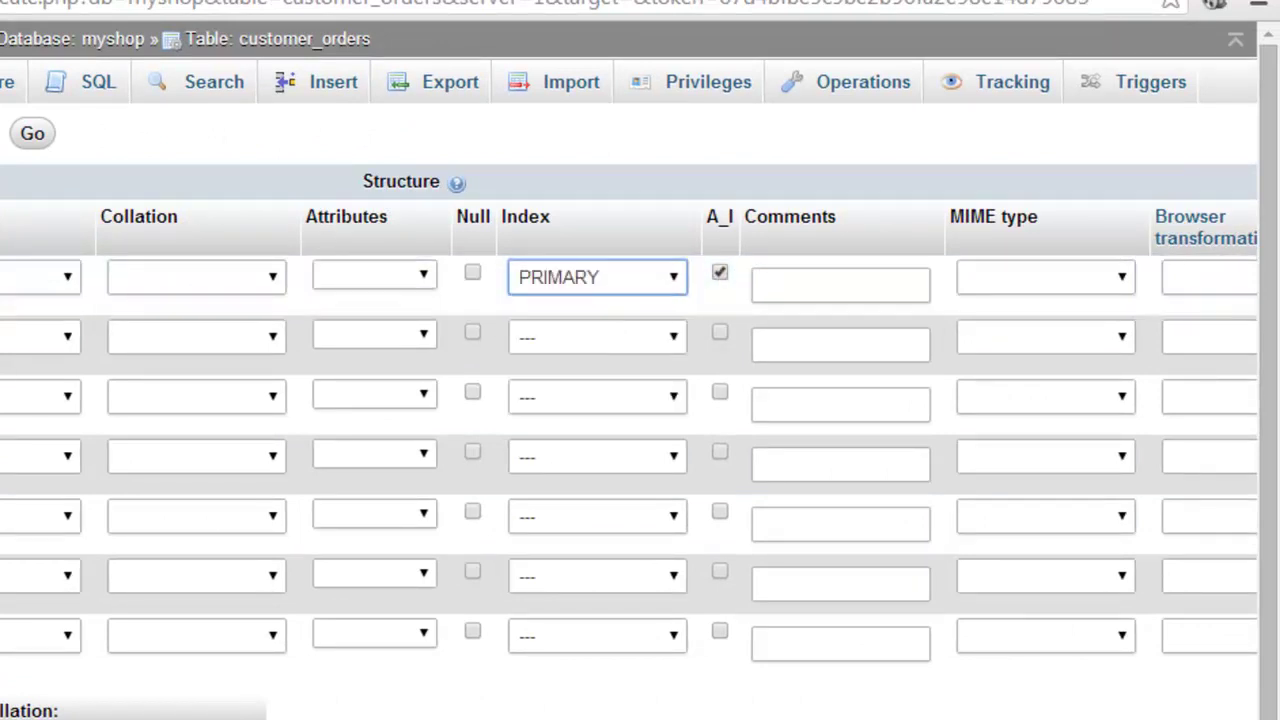
Try to save the customer_orders table with its seven column definitions
{"action": "scroll", "coordinate": [640, 400], "scroll_direction": "left", "scroll_amount": 5}
{"action": "scroll", "coordinate": [640, 400], "scroll_direction": "right", "scroll_amount": 5}
{"action": "scroll", "coordinate": [640, 400], "scroll_direction": "left", "scroll_amount": 5}
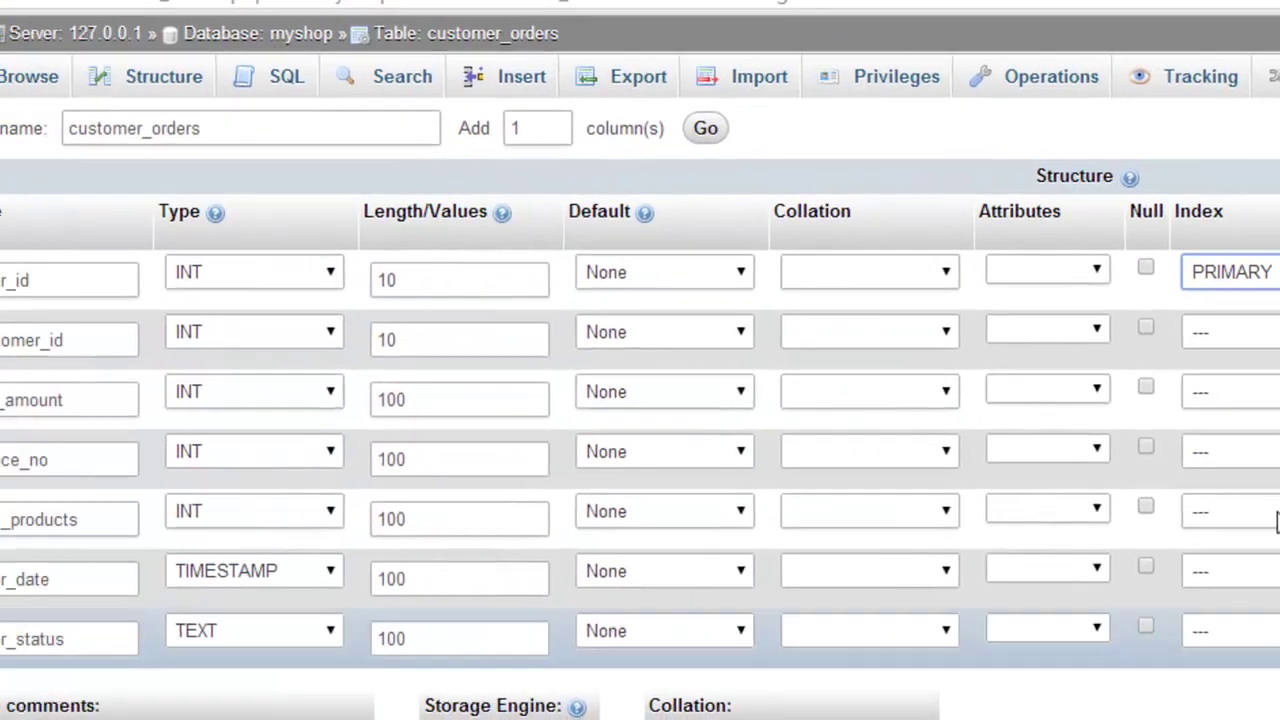
{"action": "scroll", "coordinate": [660, 600], "scroll_direction": "down", "scroll_amount": 3}
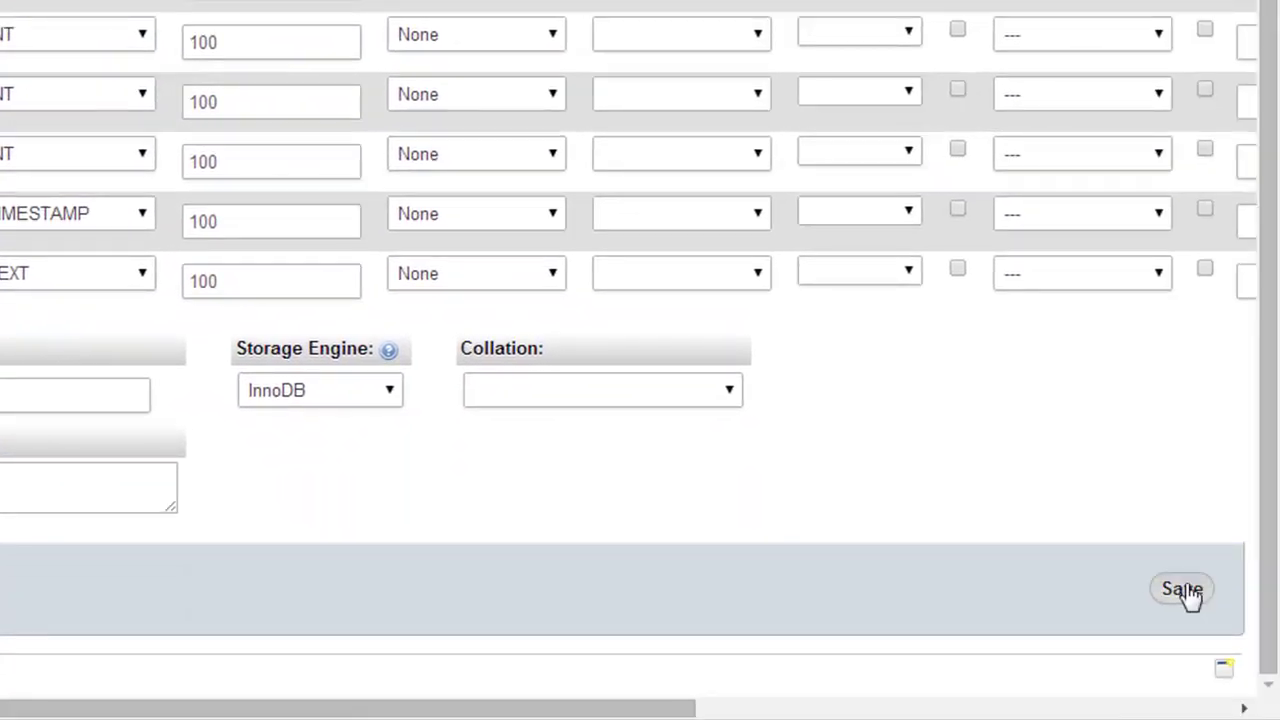
{"action": "left_click", "coordinate": [1183, 590]}
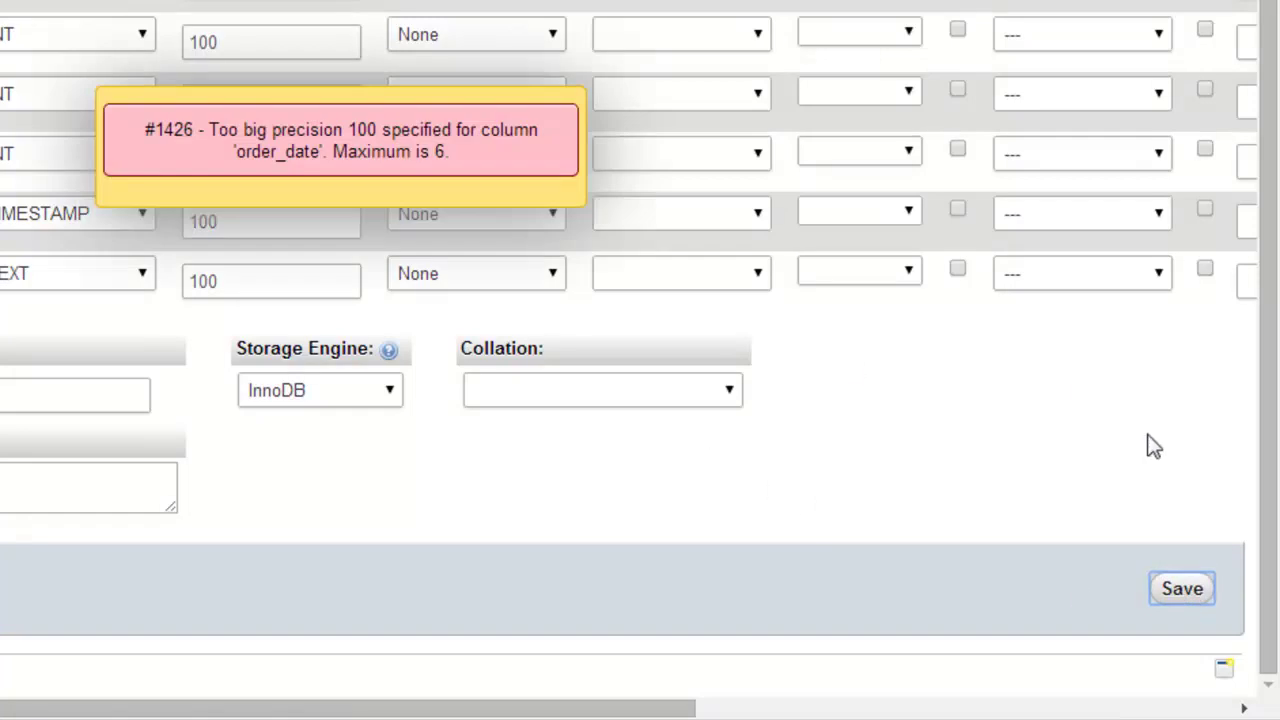
Clear the length value of the order_date column and save the customer_orders table
{"action": "left_click_drag", "start_coordinate": [1270, 330], "coordinate": [1277, 200]}
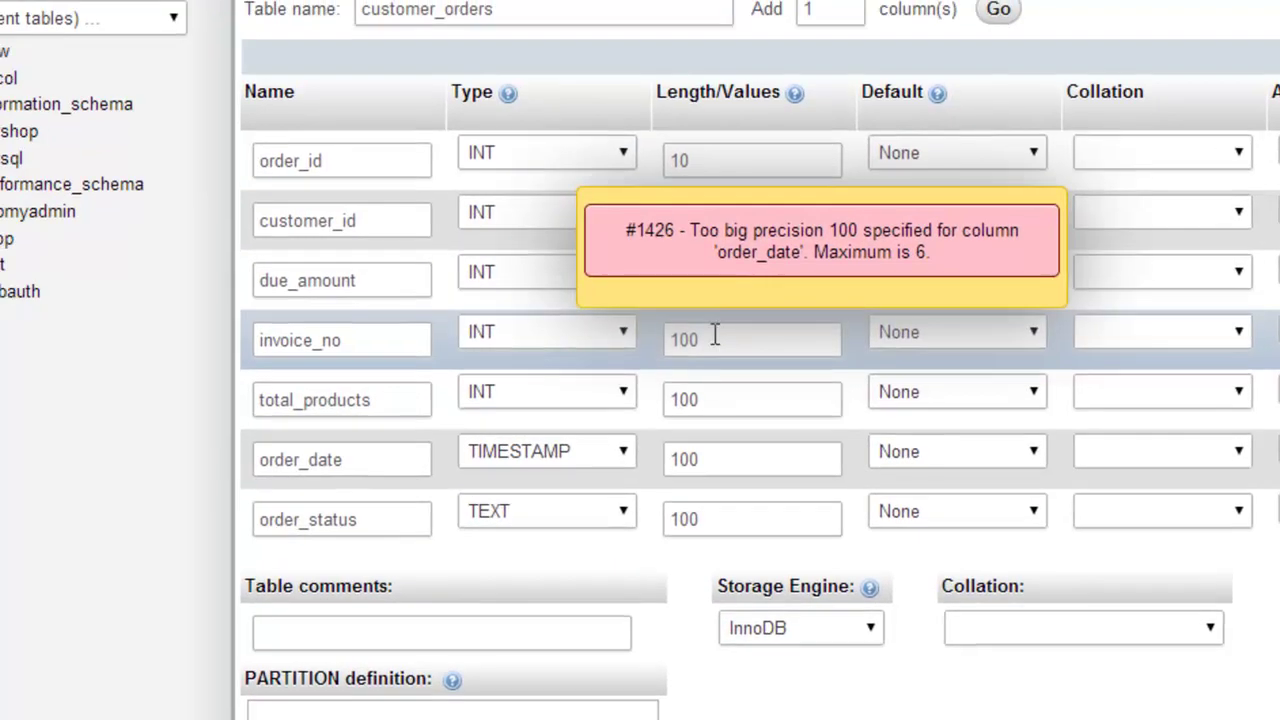
{"action": "double_click", "coordinate": [715, 336]}
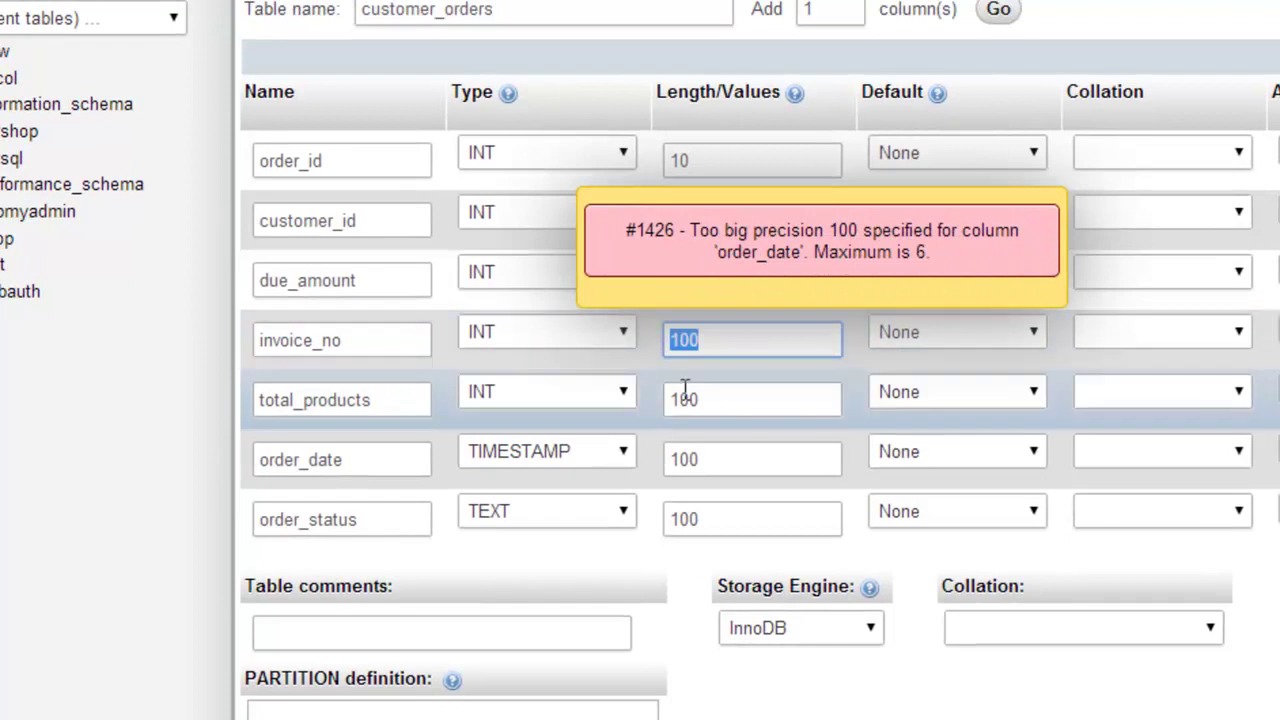
{"action": "double_click", "coordinate": [700, 460]}
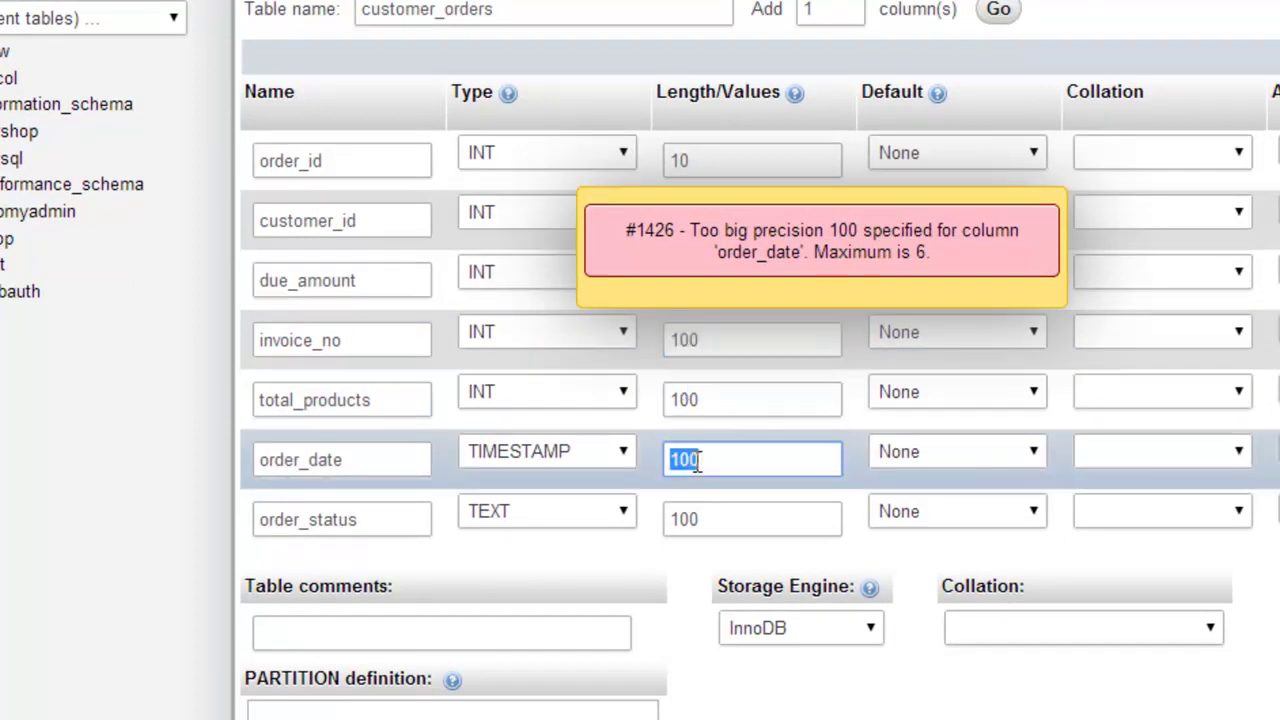
{"action": "key", "text": "BackSpace"}
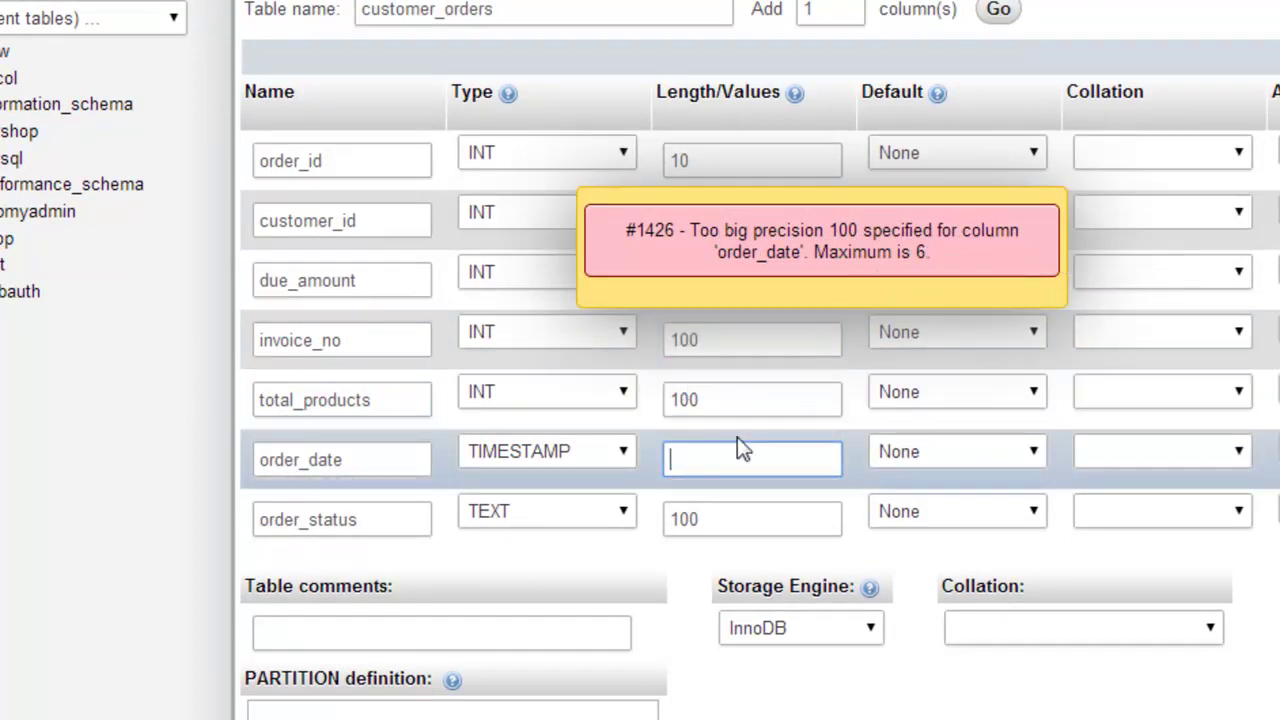
{"action": "scroll", "coordinate": [760, 330], "scroll_direction": "down", "scroll_amount": 2}
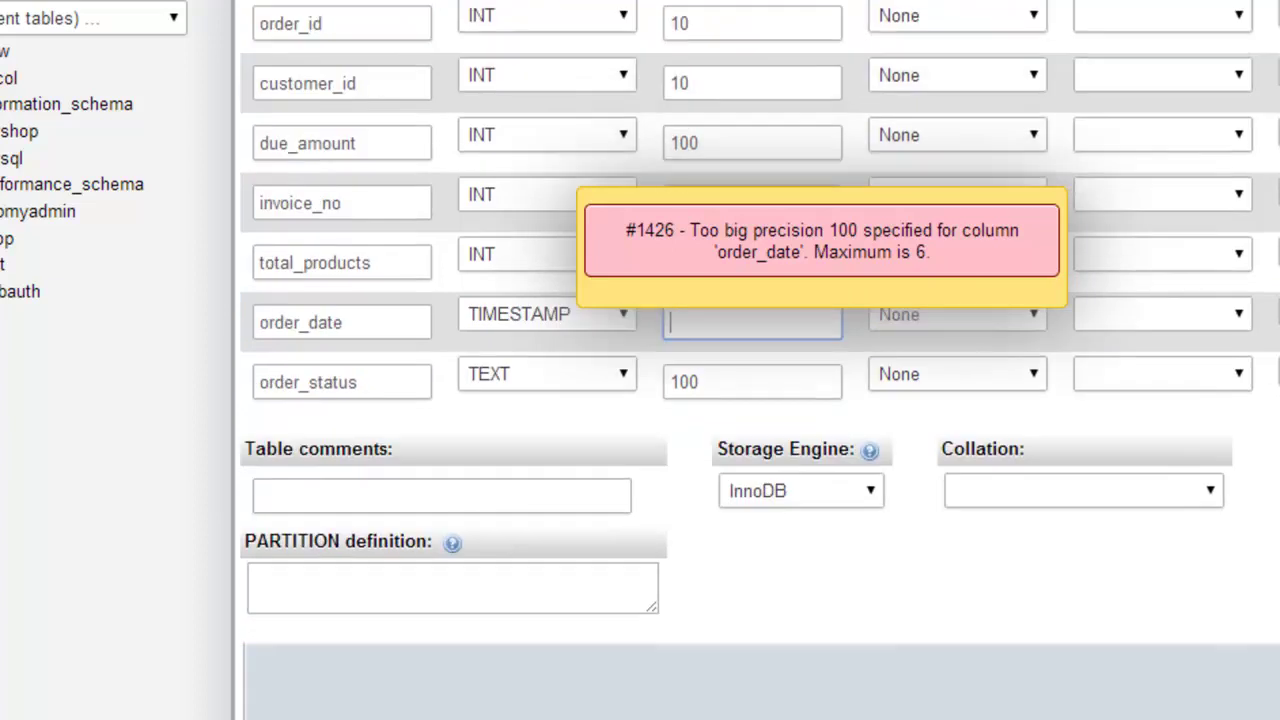
{"action": "key", "text": "Return"}
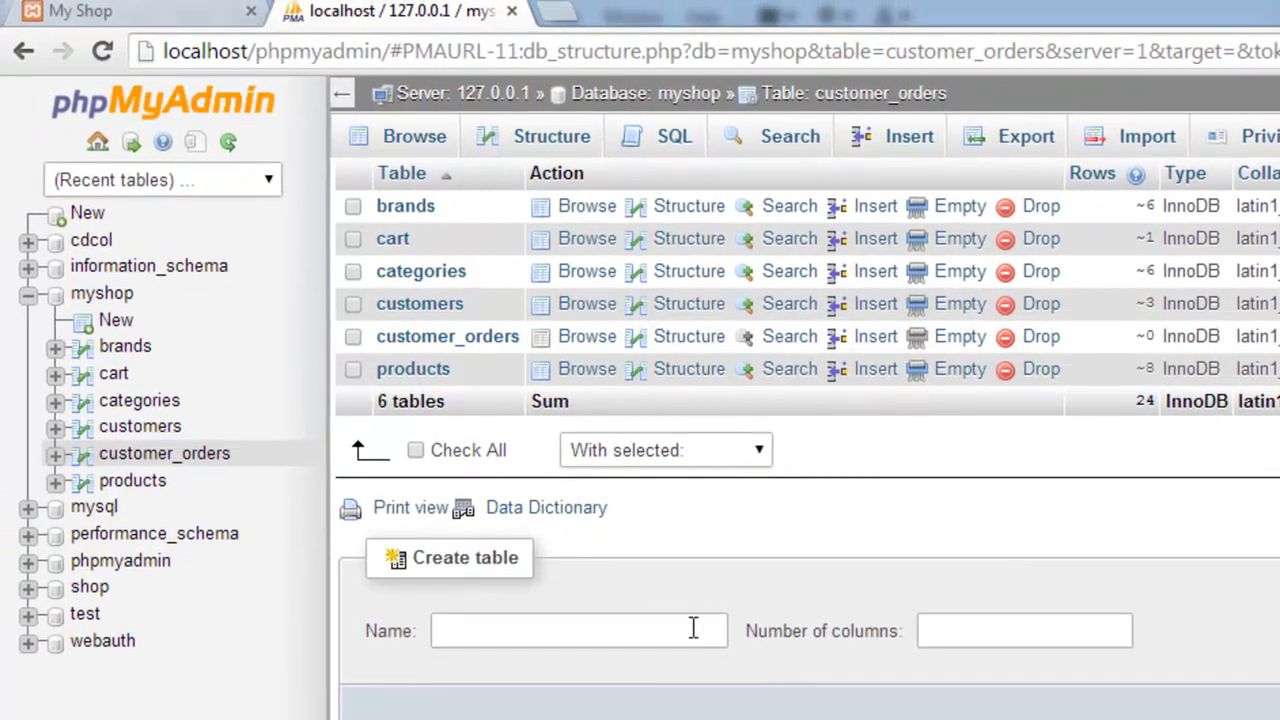
Start a new table named pending_orders with 5 columns in the myshop database
{"action": "left_click", "coordinate": [613, 489]}
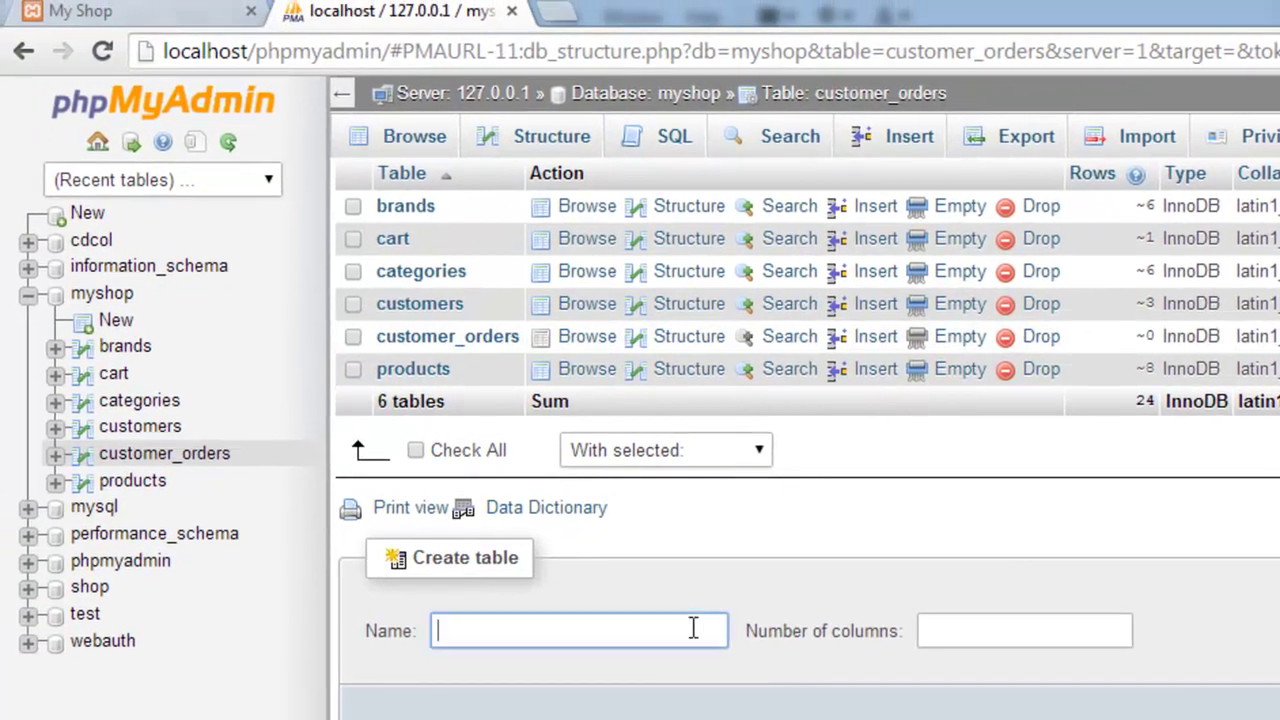
{"action": "type", "text": "pending_orders"}
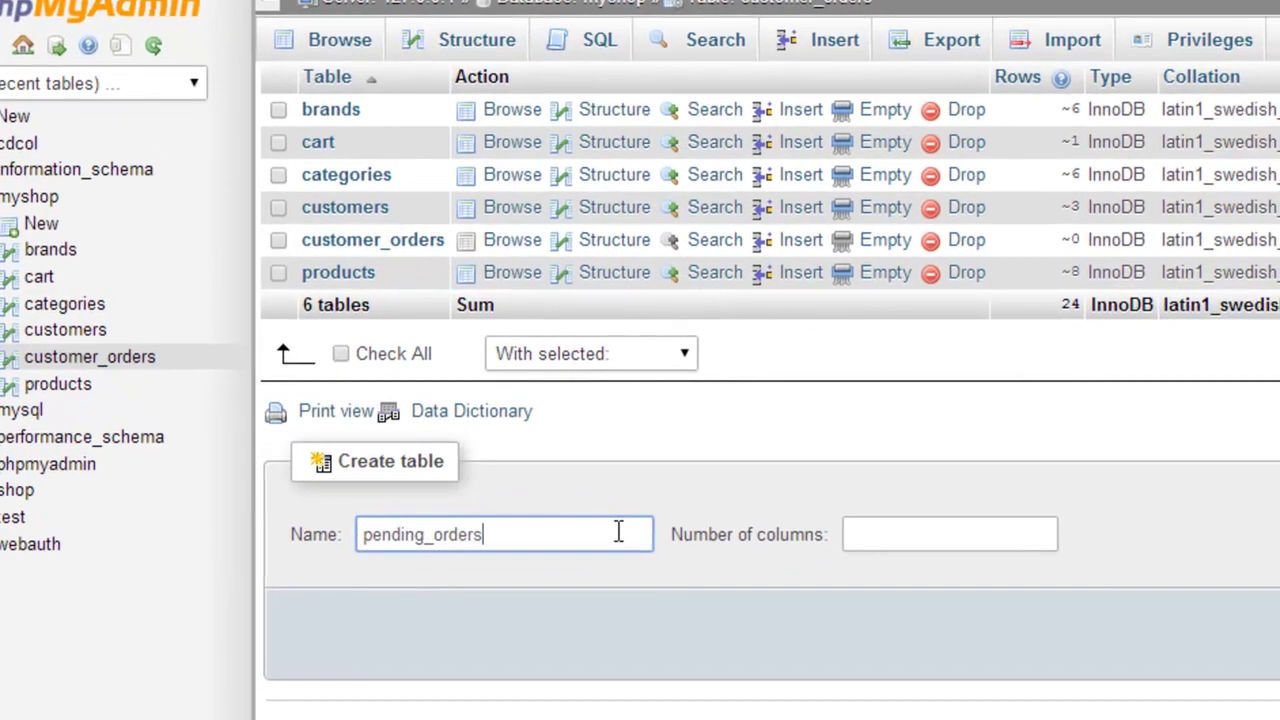
{"action": "left_click", "coordinate": [992, 540]}
{"action": "type", "text": "5"}
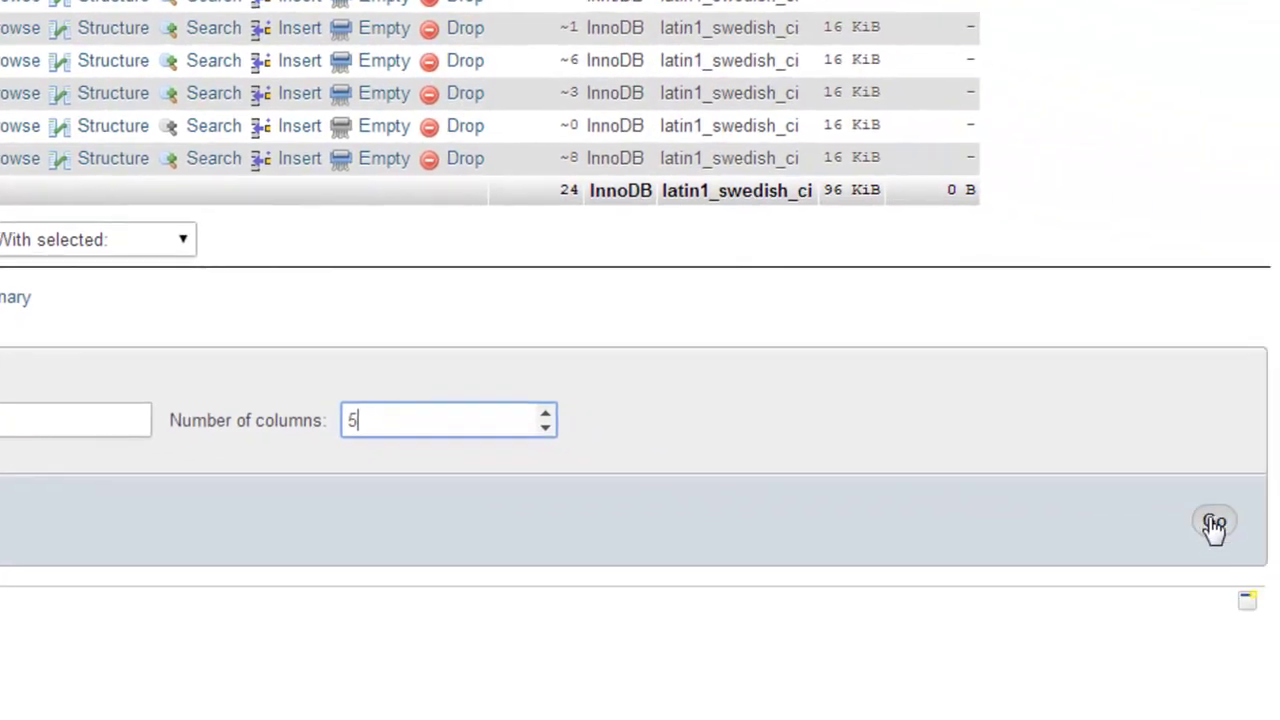
{"action": "left_click", "coordinate": [1212, 522]}
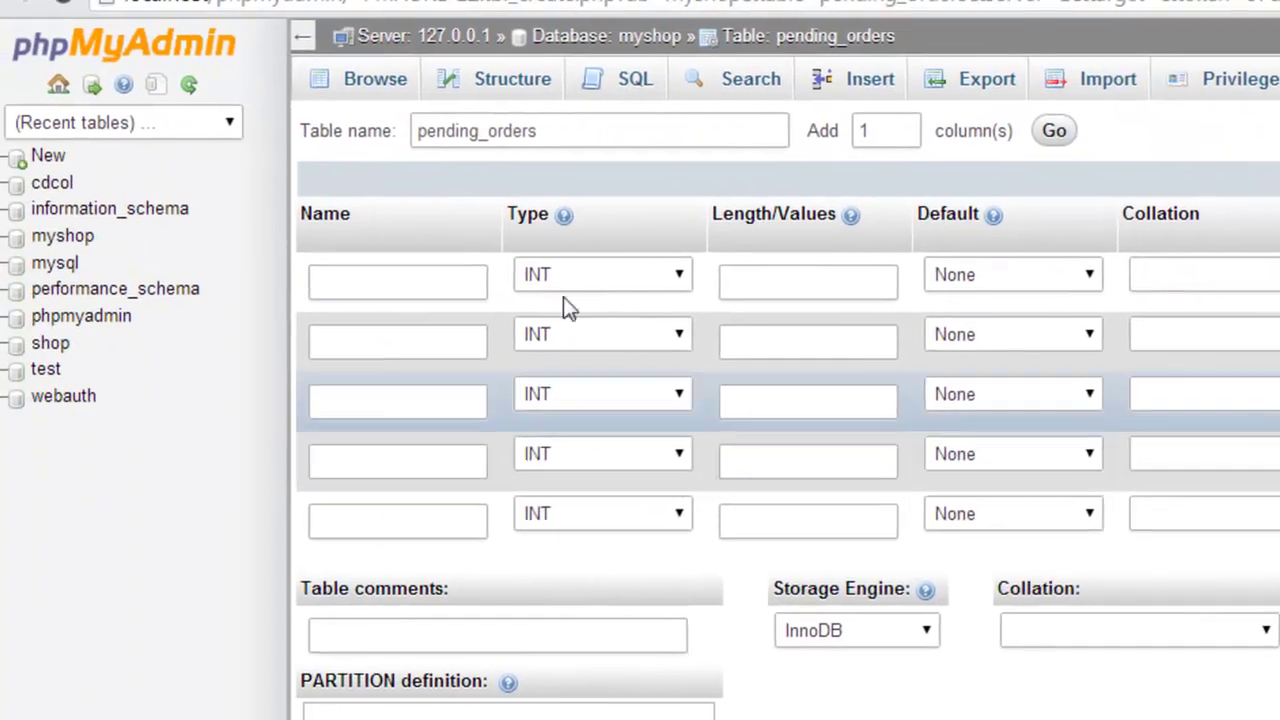
Name the first three columns of pending_orders customer_id, invoice_no and product_id
{"action": "left_click", "coordinate": [447, 288]}
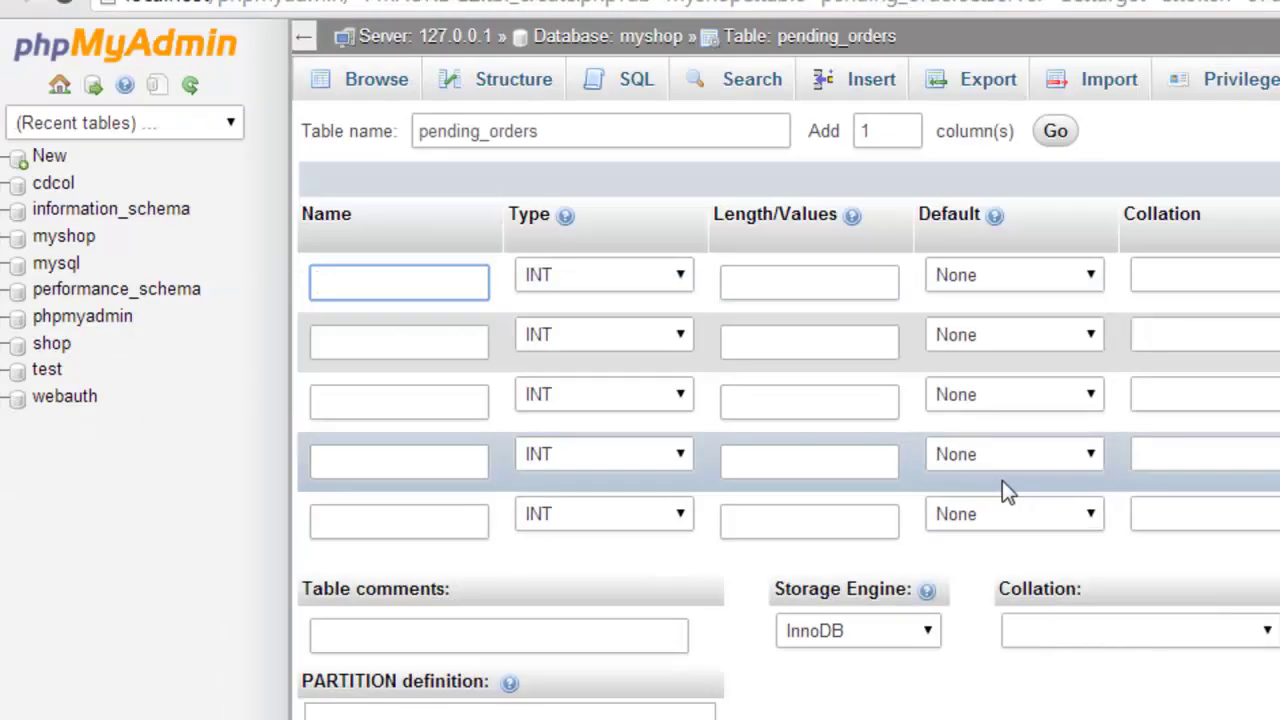
{"action": "type", "text": "customer_id"}
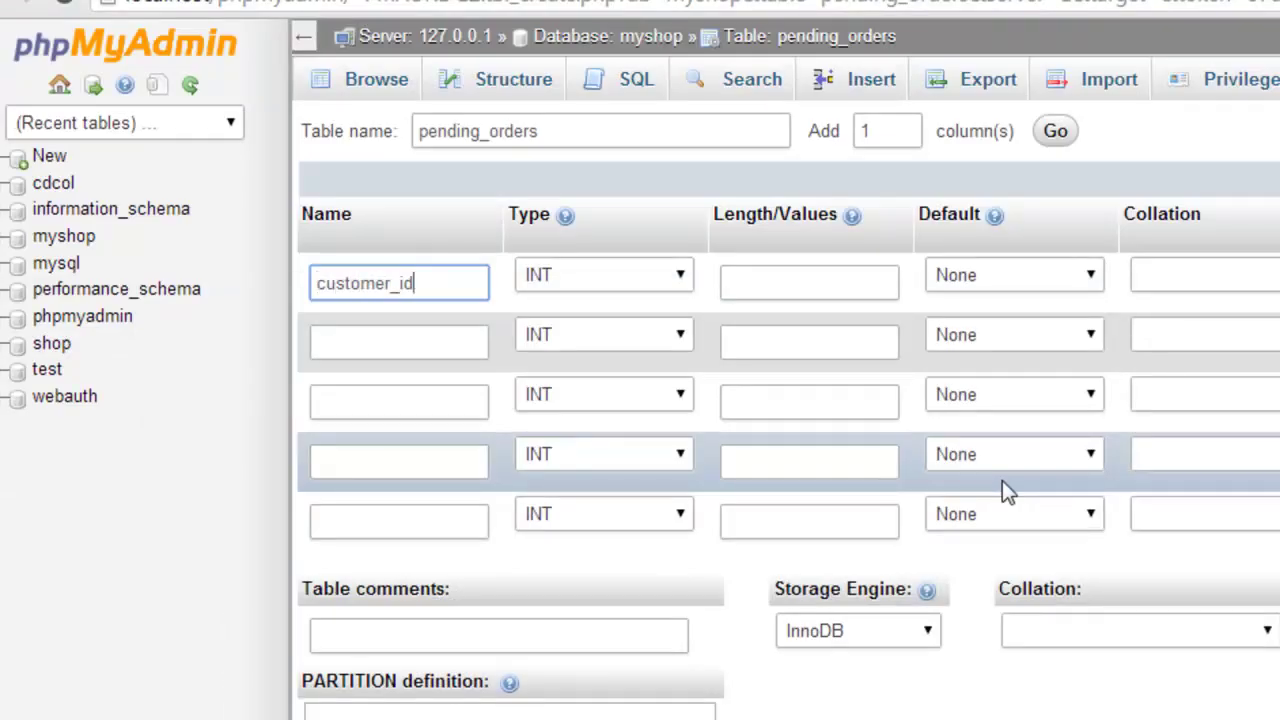
{"action": "left_click", "coordinate": [446, 350]}
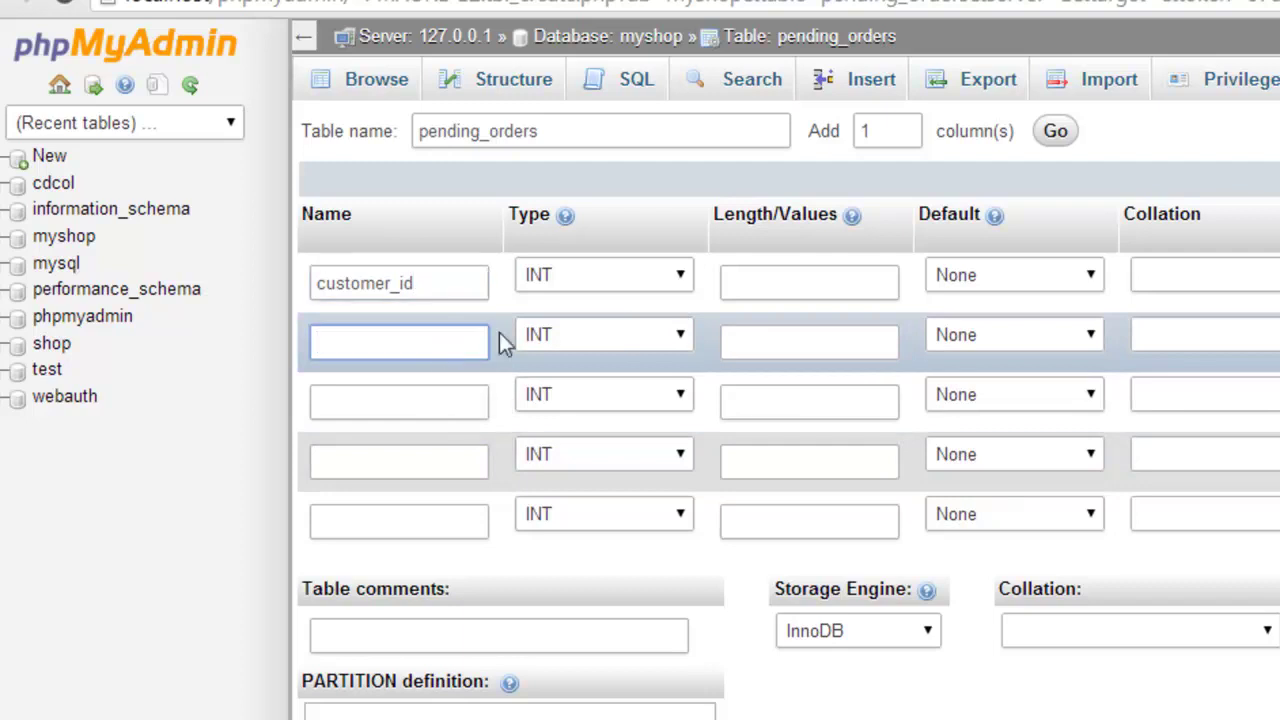
{"action": "key", "text": "alt+Tab"}
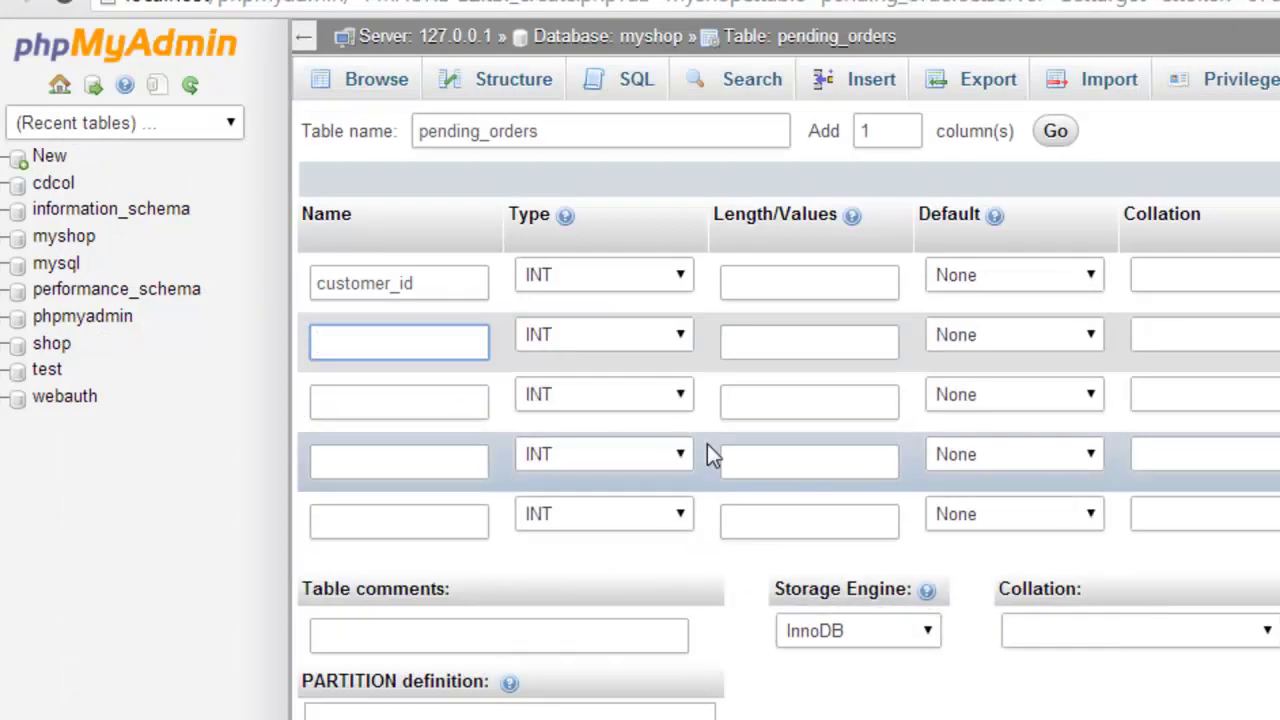
{"action": "type", "text": "invoice_no"}
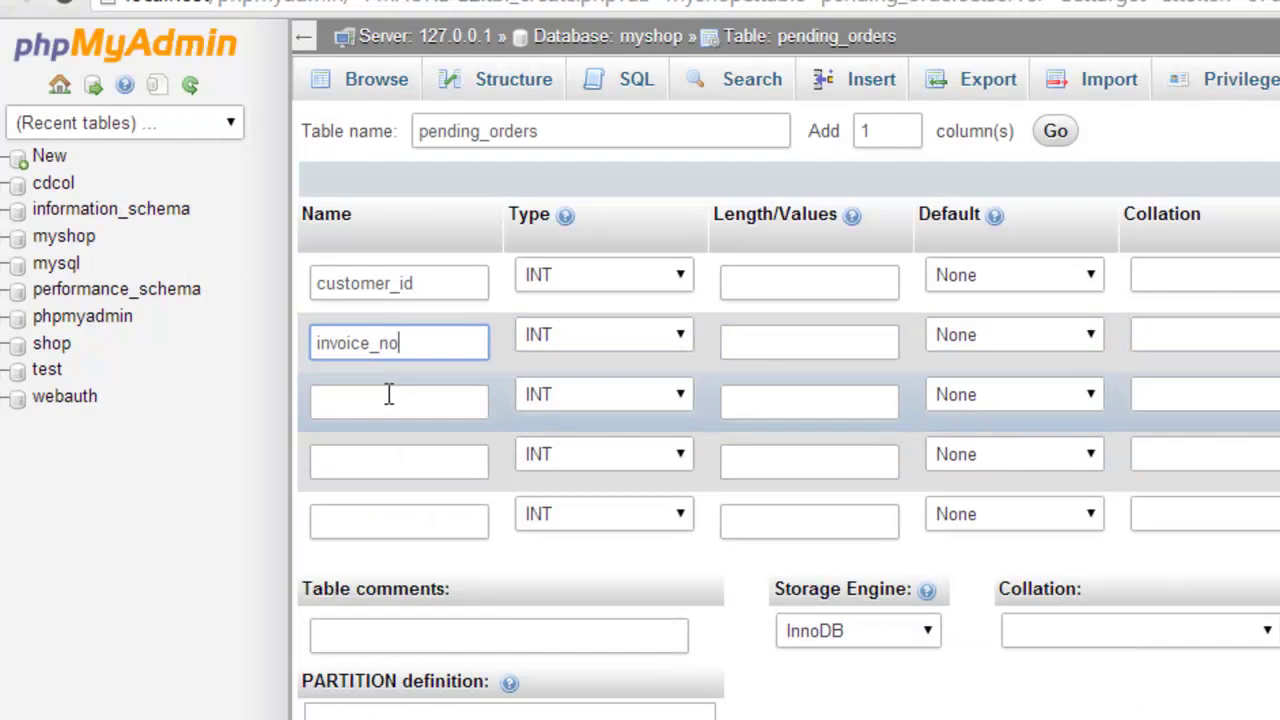
{"action": "left_click", "coordinate": [389, 394]}
{"action": "type", "text": "product_id"}
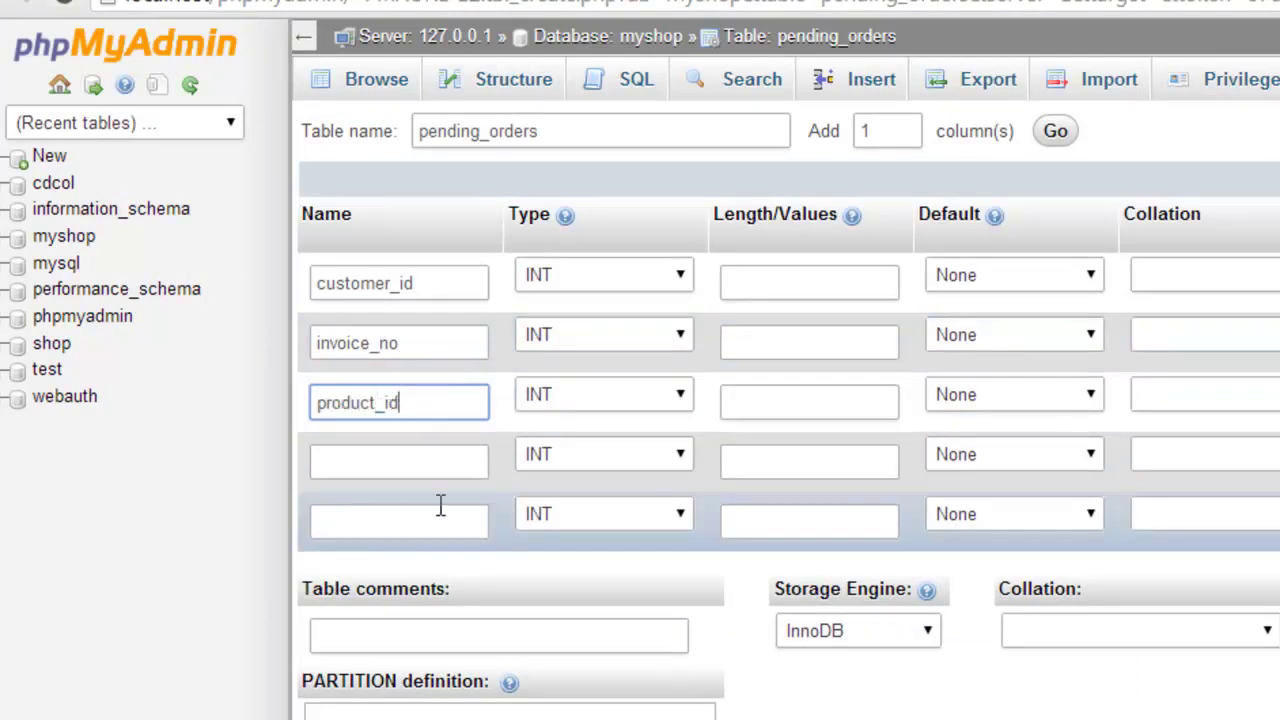
Name the fourth and fifth columns qty and order_status, following the Pending_orders list in the notes
{"action": "left_click", "coordinate": [445, 456]}
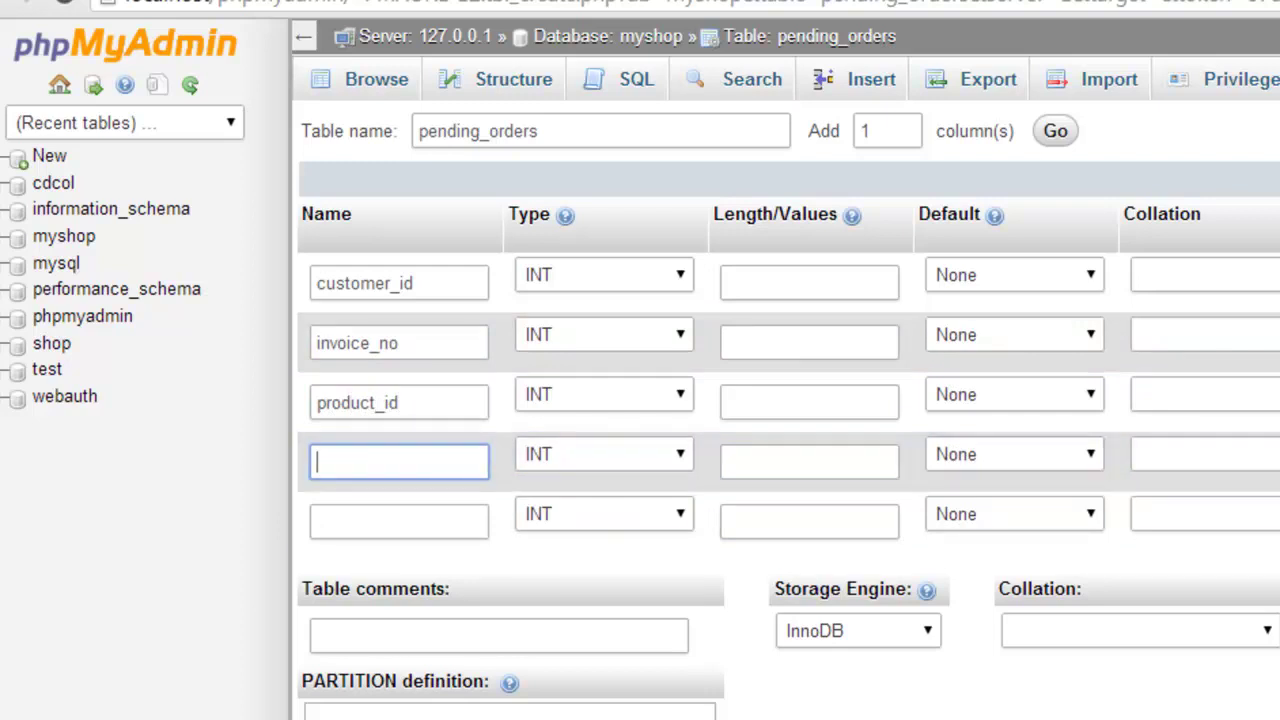
{"action": "key", "text": "alt+Tab"}
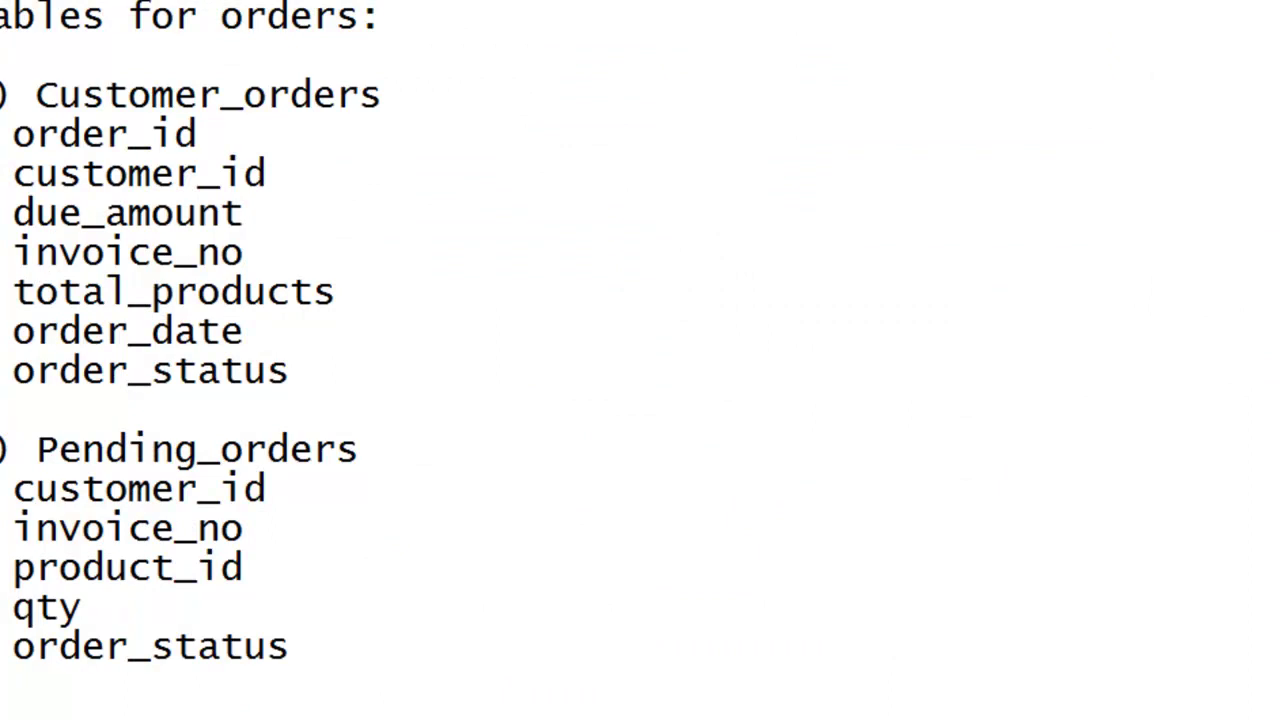
{"action": "key", "text": "alt+Tab"}
{"action": "type", "text": "qty"}
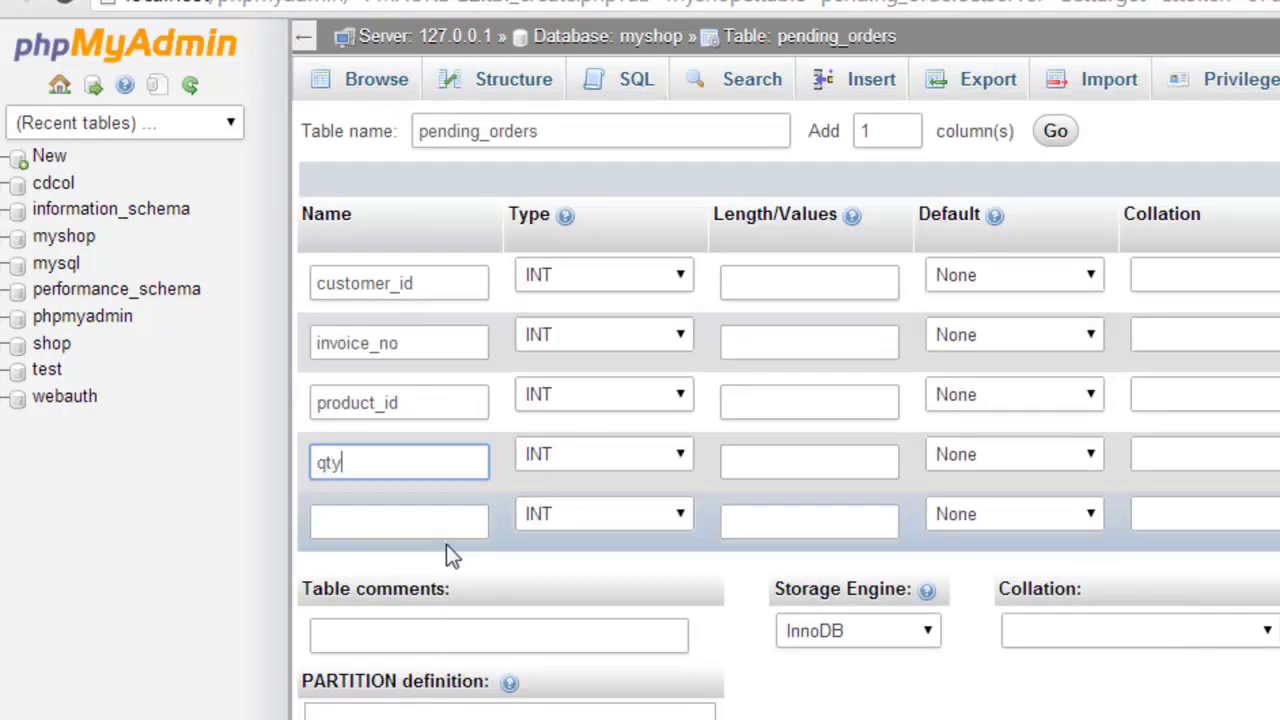
{"action": "left_click", "coordinate": [447, 530]}
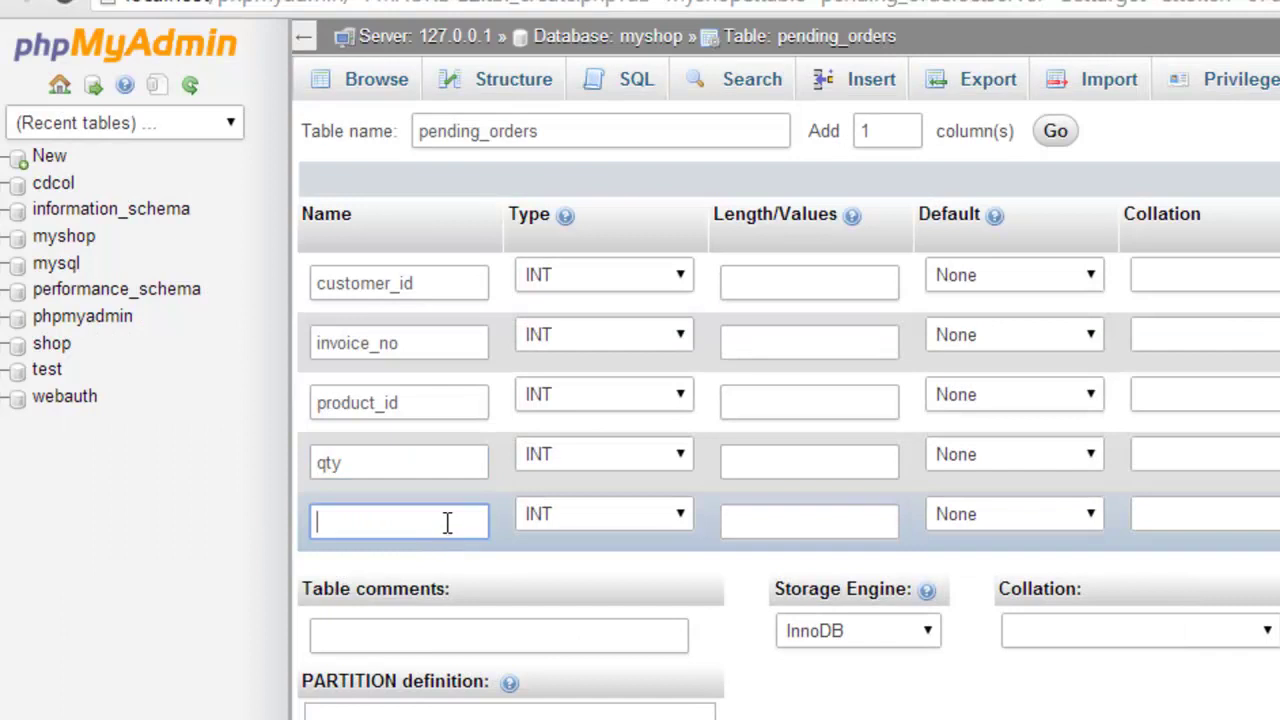
{"action": "key", "text": "alt+Tab"}
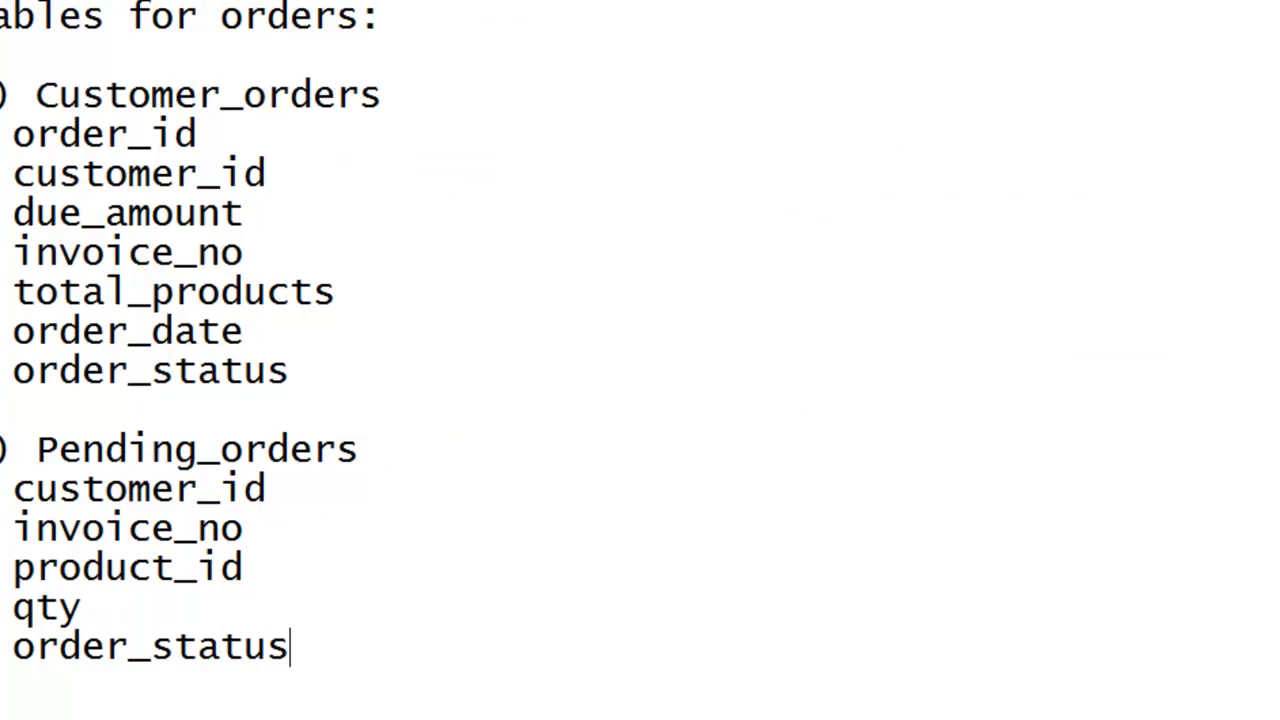
{"action": "key", "text": "alt+Tab"}
{"action": "left_click", "coordinate": [555, 563]}
{"action": "left_click", "coordinate": [461, 536]}
{"action": "type", "text": "order_status"}
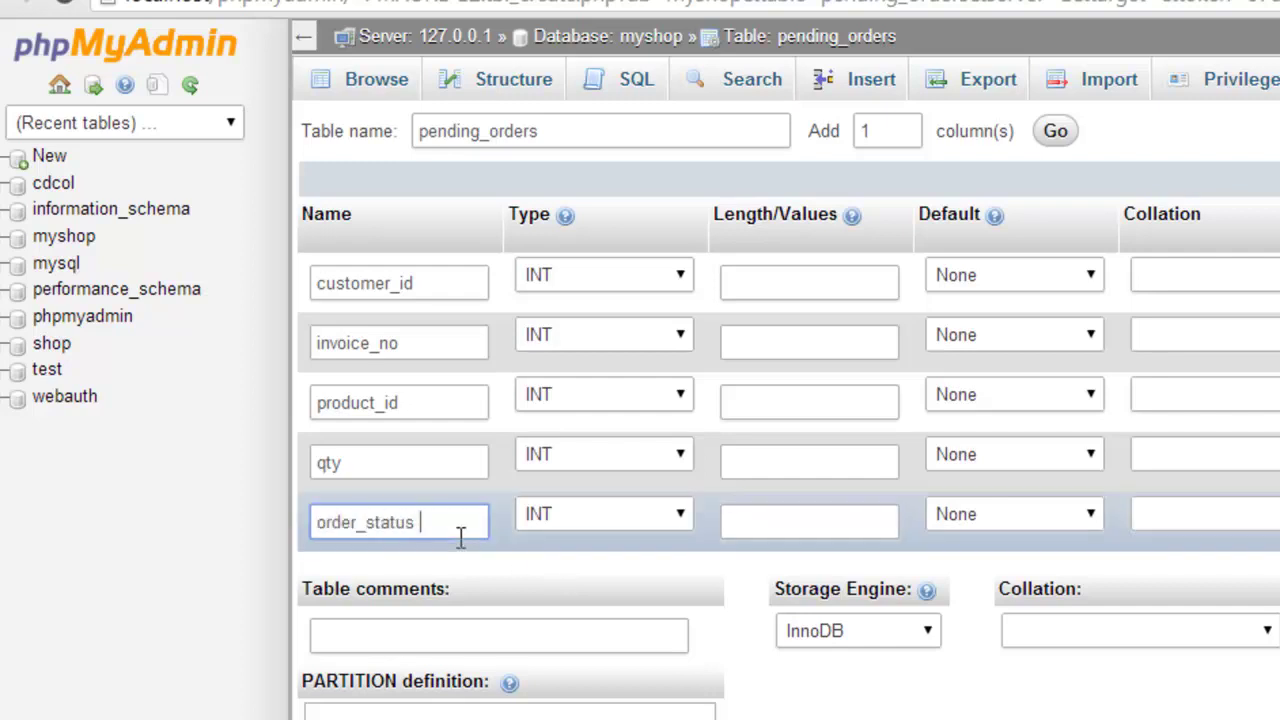
{"action": "key", "text": "BackSpace"}
Set the type of the pending_orders table's order_status column to TEXT with a length of 100
{"action": "left_click", "coordinate": [626, 519]}
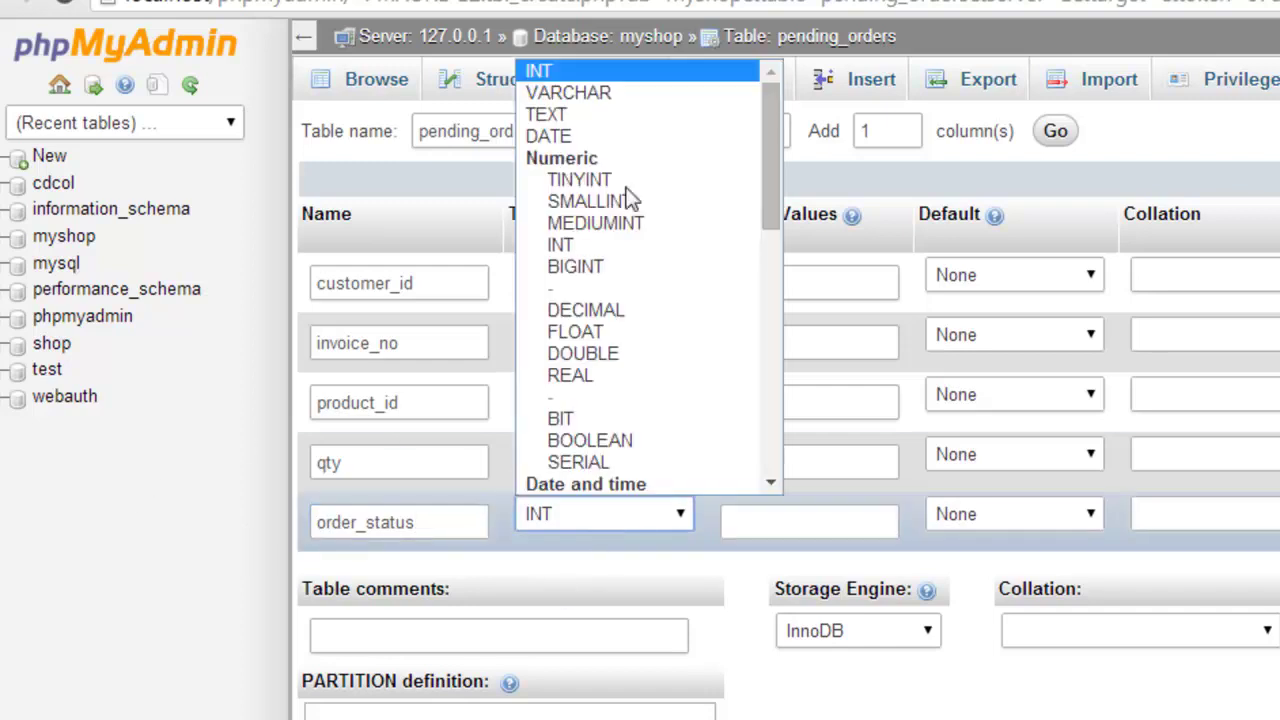
{"action": "left_click", "coordinate": [631, 122]}
{"action": "left_click", "coordinate": [817, 519]}
{"action": "type", "text": "100"}
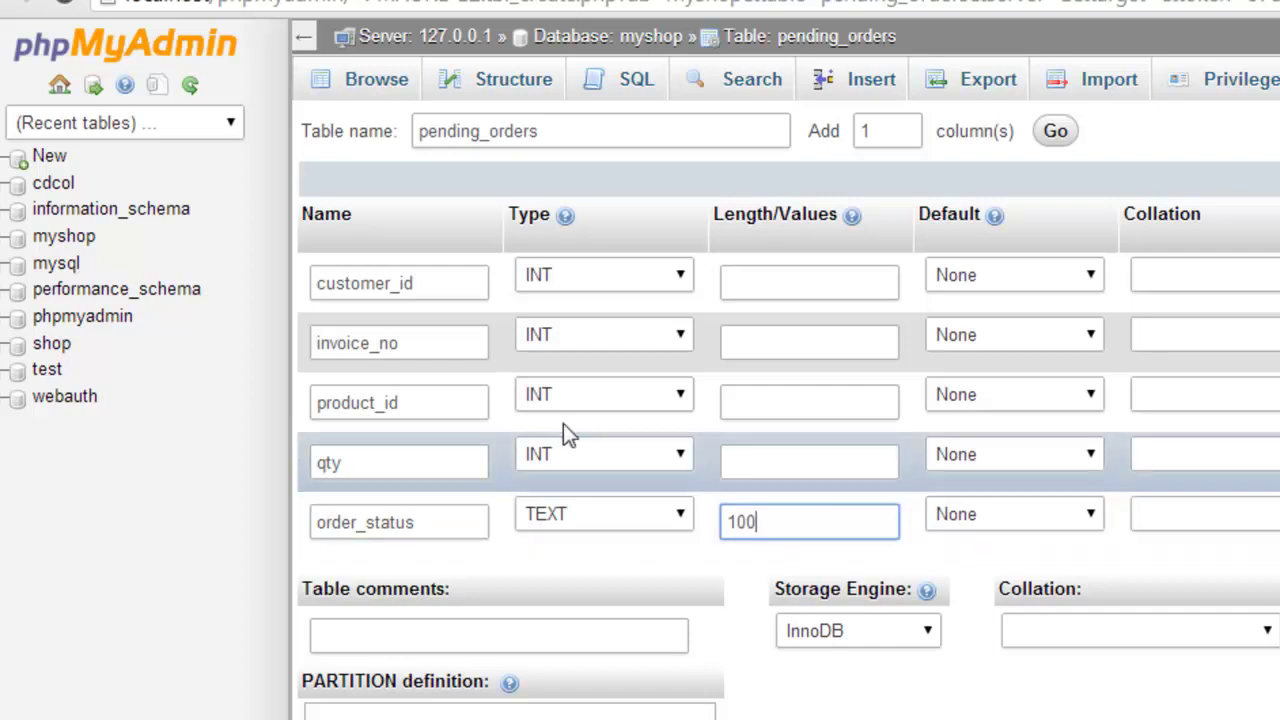
Set the length of the qty, product_id, invoice_no and customer_id columns to 10 each
{"action": "left_click", "coordinate": [818, 465]}
{"action": "type", "text": "100"}
{"action": "key", "text": "BackSpace"}
{"action": "left_click", "coordinate": [792, 402]}
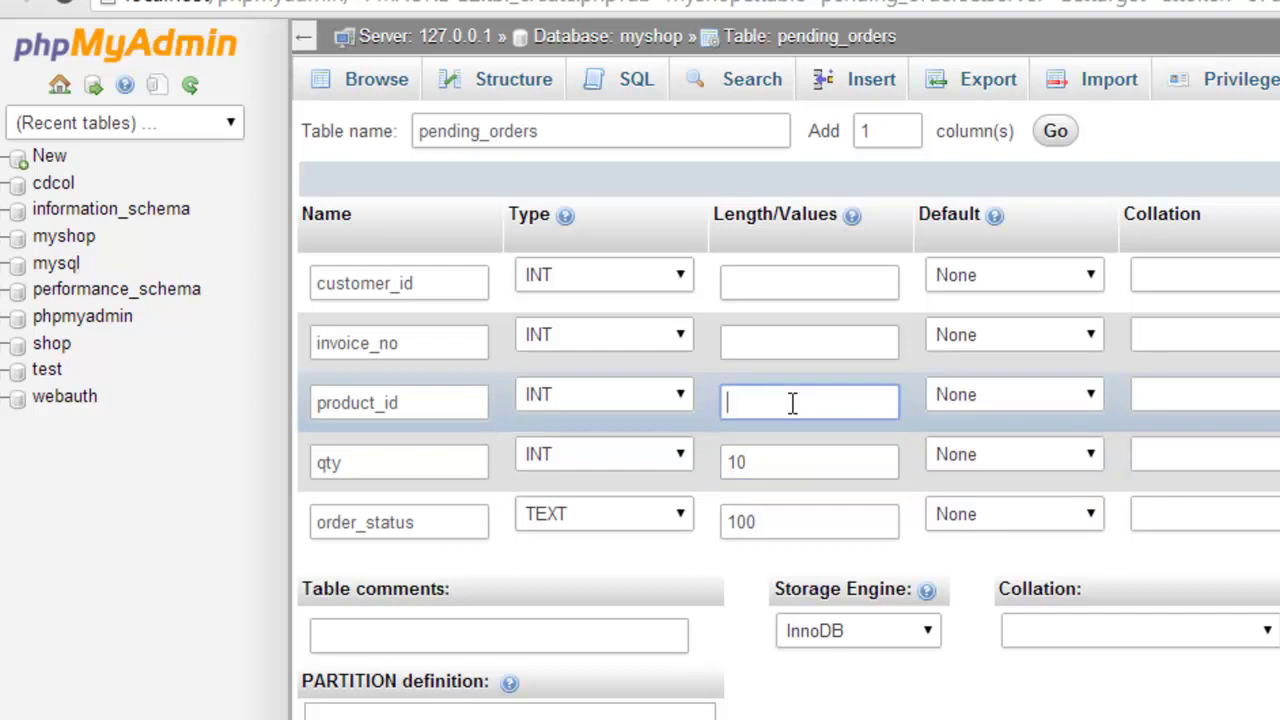
{"action": "type", "text": "10"}
{"action": "left_click", "coordinate": [781, 350]}
{"action": "type", "text": "10"}
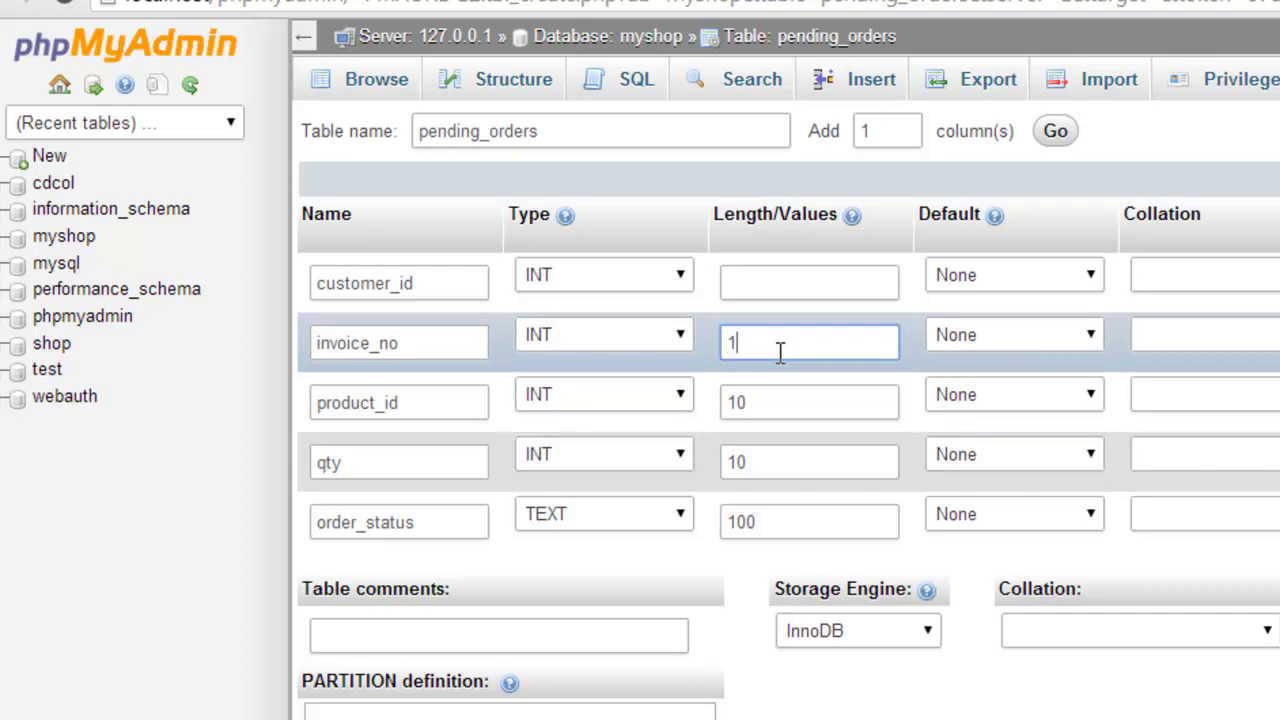
{"action": "left_click", "coordinate": [780, 291]}
{"action": "type", "text": "10"}
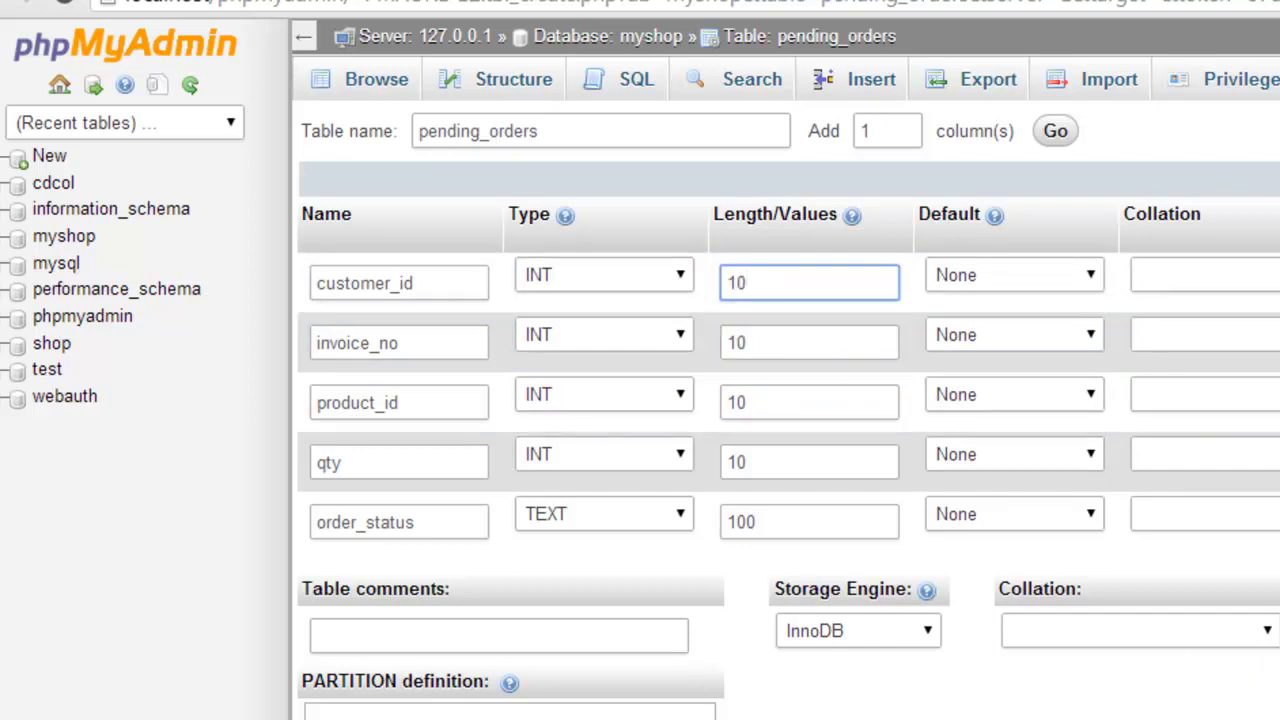
Check the remaining column settings and save the pending_orders table
{"action": "scroll", "coordinate": [785, 400], "scroll_direction": "right", "scroll_amount": 5}
{"action": "scroll", "coordinate": [785, 400], "scroll_direction": "left", "scroll_amount": 5}
{"action": "scroll", "coordinate": [785, 400], "scroll_direction": "right", "scroll_amount": 2}
{"action": "scroll", "coordinate": [785, 400], "scroll_direction": "left", "scroll_amount": 2}
{"action": "key", "text": "Return"}
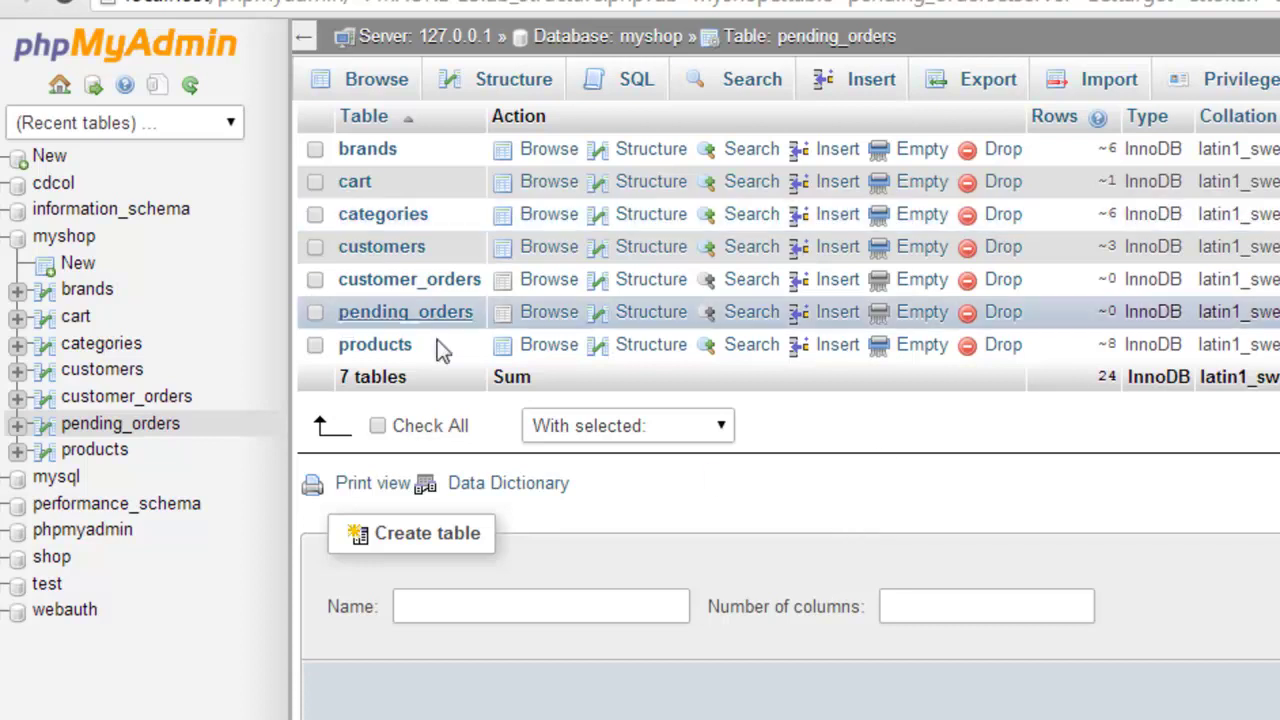
Examine the shop's checkout page with its Pay Offline option alongside the table list of the myshop database
{"action": "key", "text": "ctrl+Tab"}
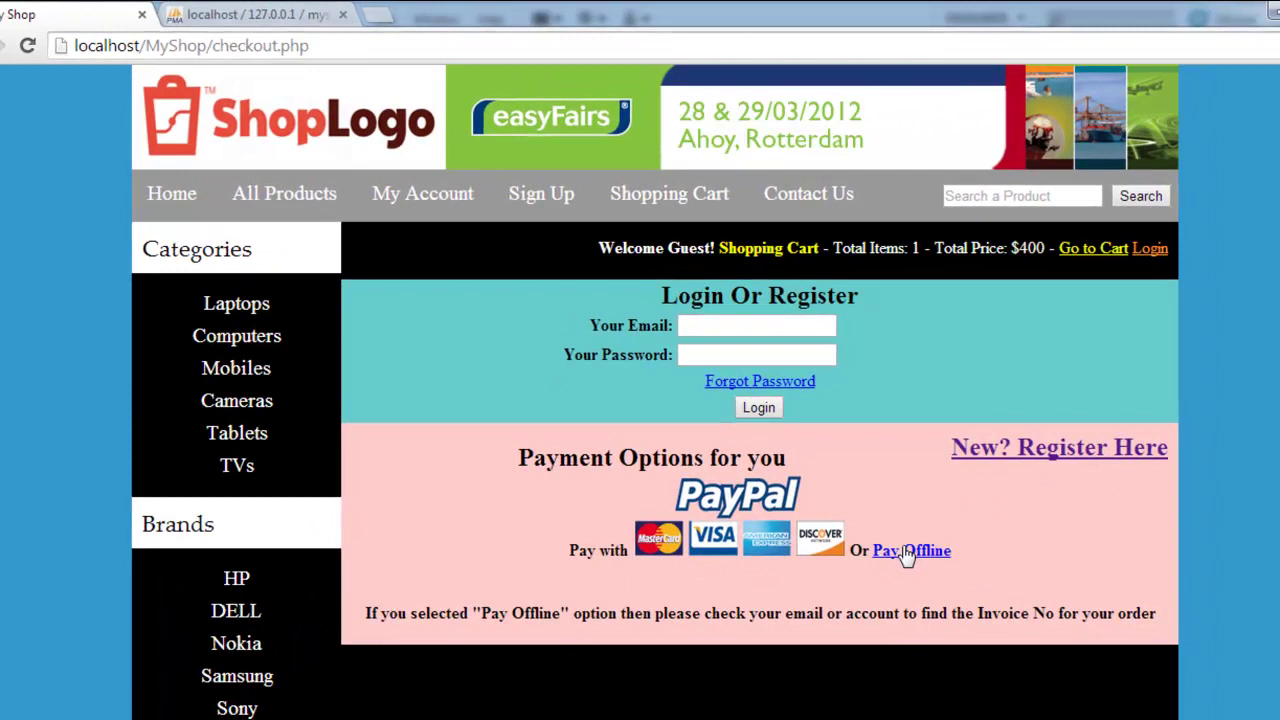
{"action": "left_click", "coordinate": [322, 12]}
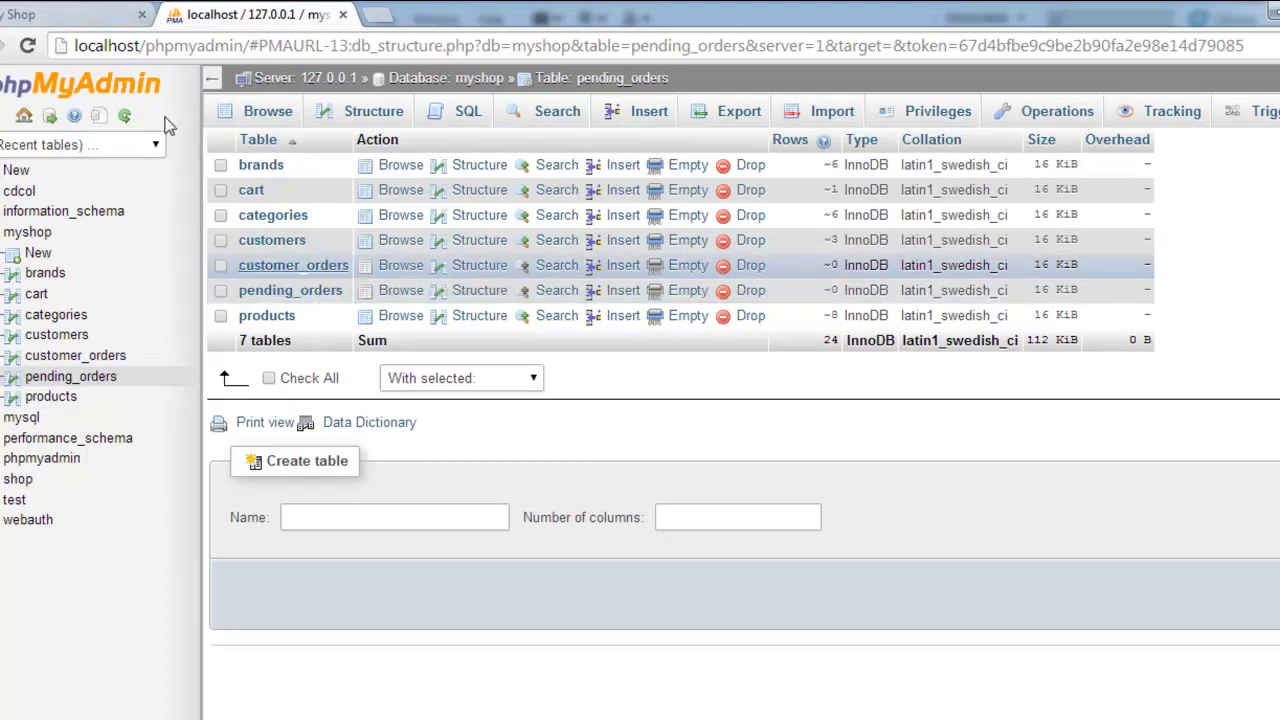
{"action": "left_click", "coordinate": [60, 14]}
{"action": "scroll", "coordinate": [986, 463], "scroll_direction": "down", "scroll_amount": 2}
{"action": "scroll", "coordinate": [986, 463], "scroll_direction": "up", "scroll_amount": 2}
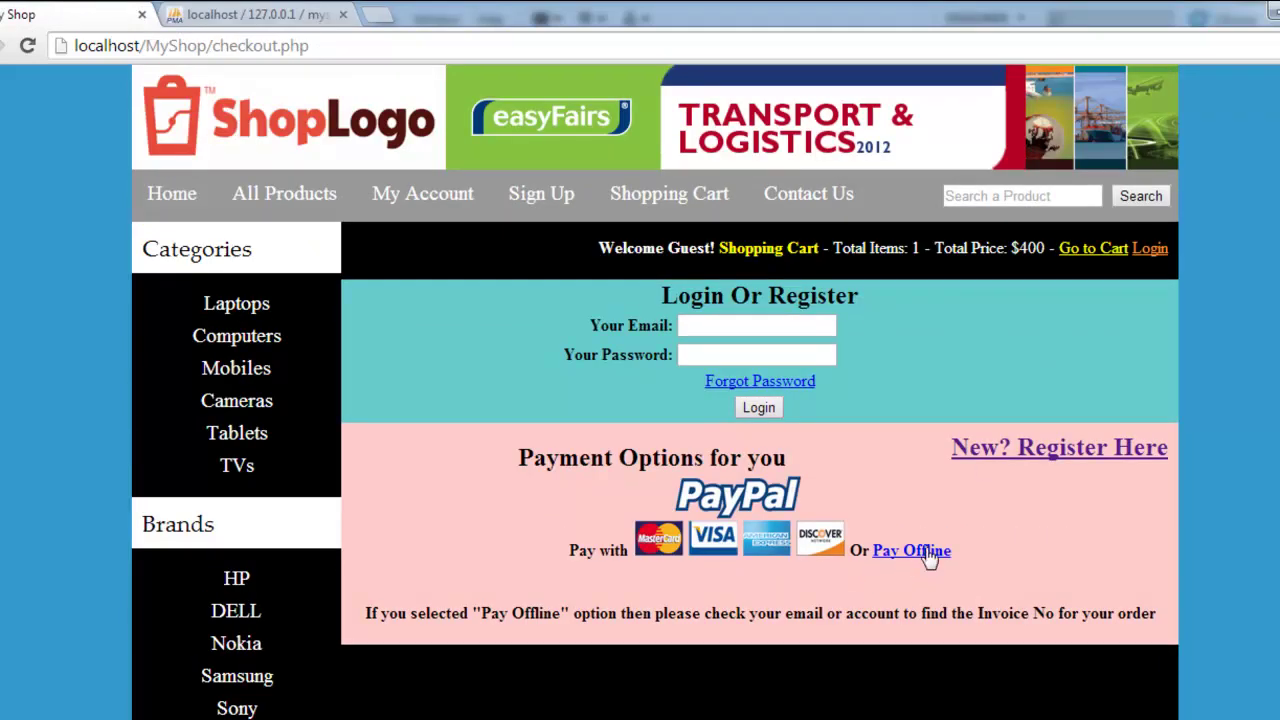